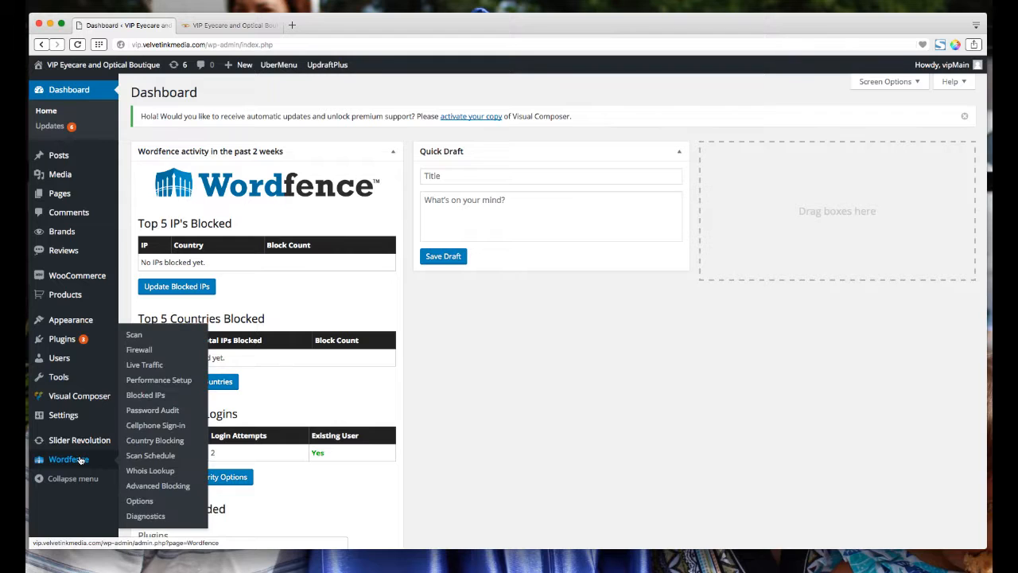
Open the Home Banner slider in Slider Revolution's slide editor and bring its slide canvas into view
click(72, 443)
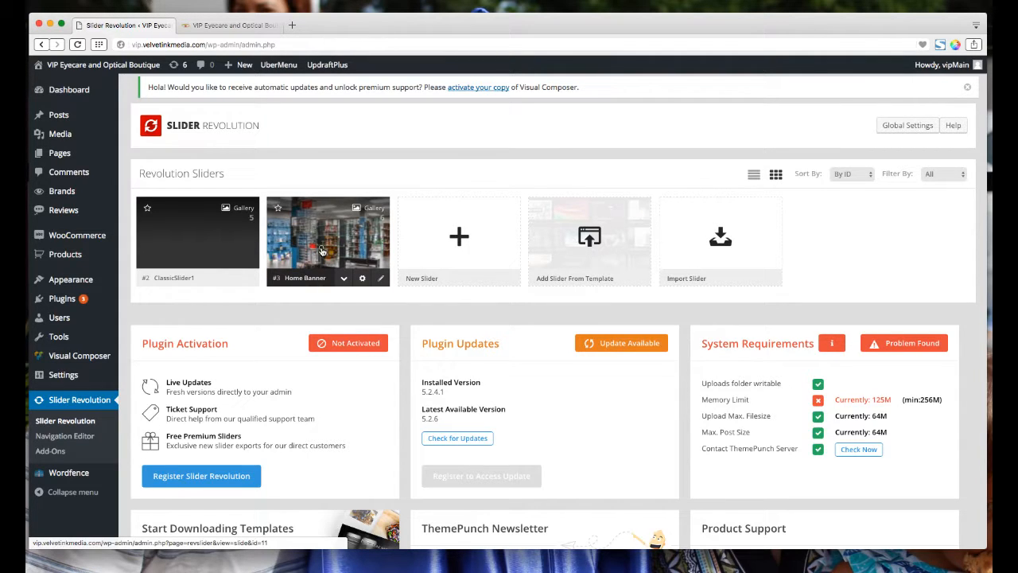
click(322, 252)
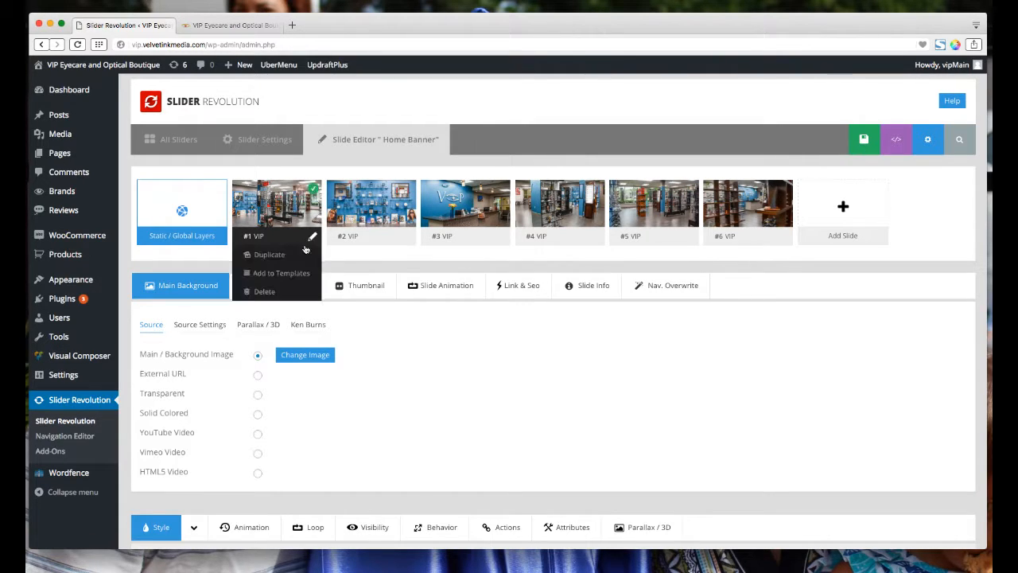
scroll(593, 249, down, 3)
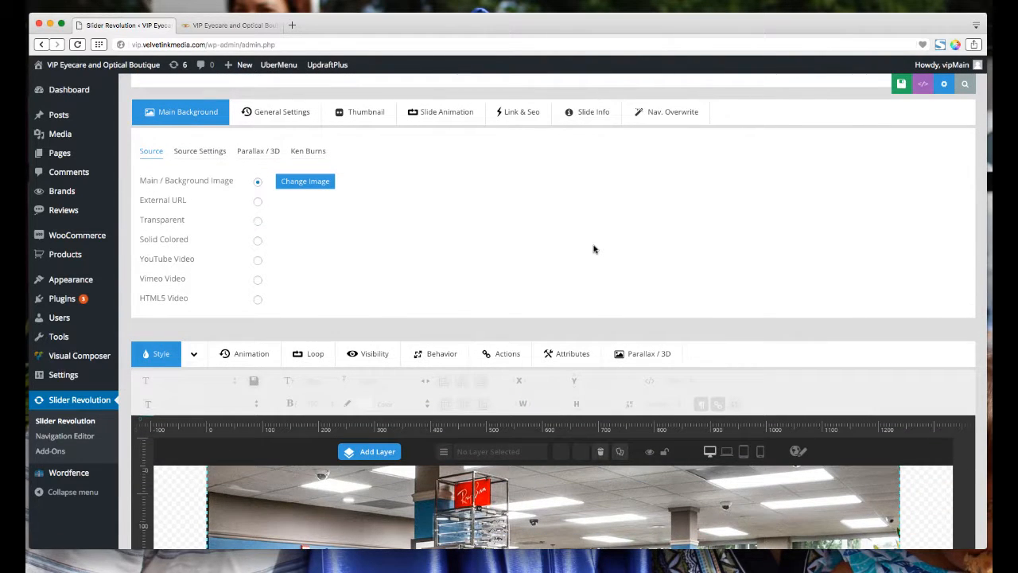
scroll(601, 250, up, 3)
scroll(602, 248, down, 3)
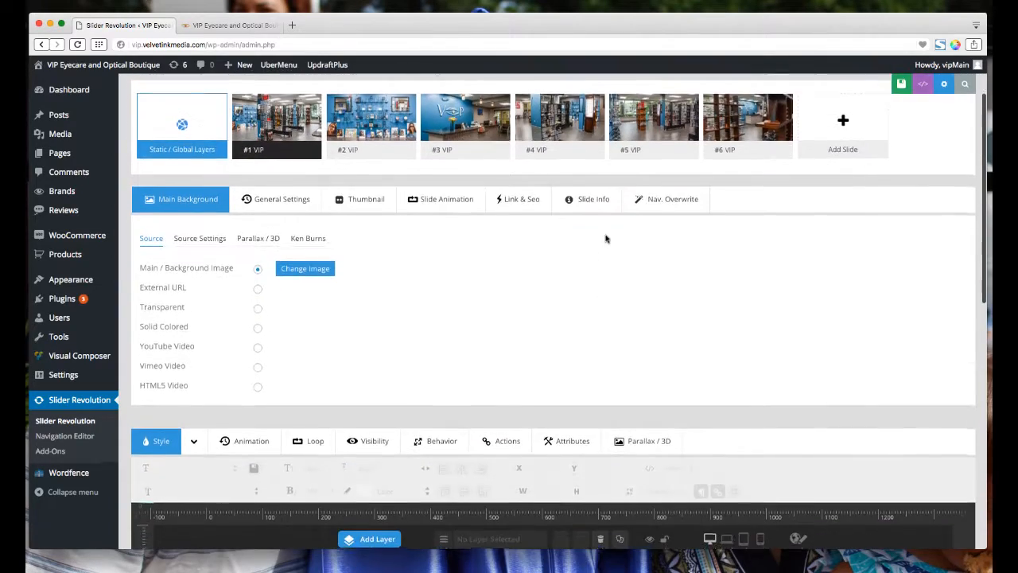
scroll(605, 238, down, 4)
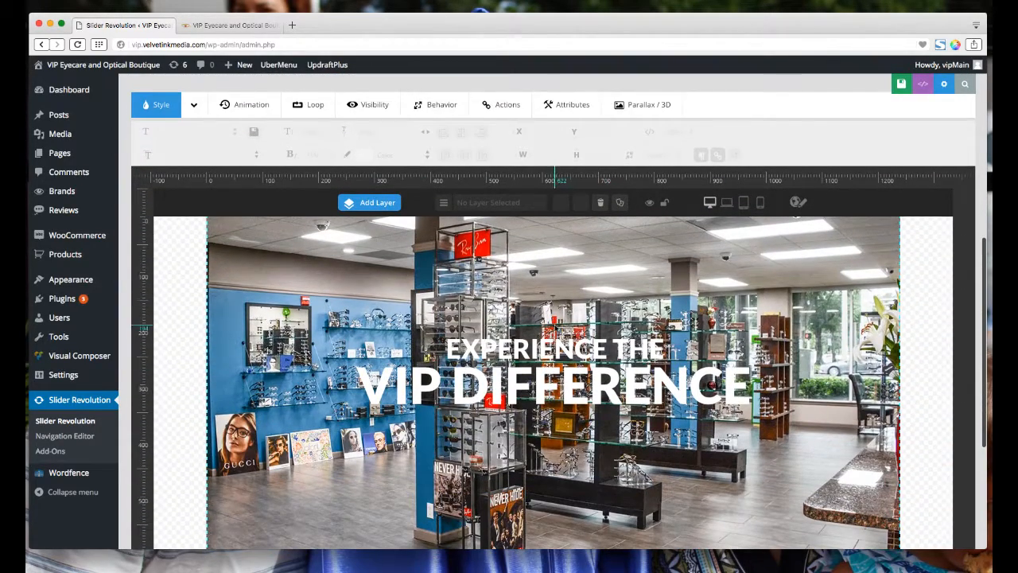
scroll(554, 328, down, 1)
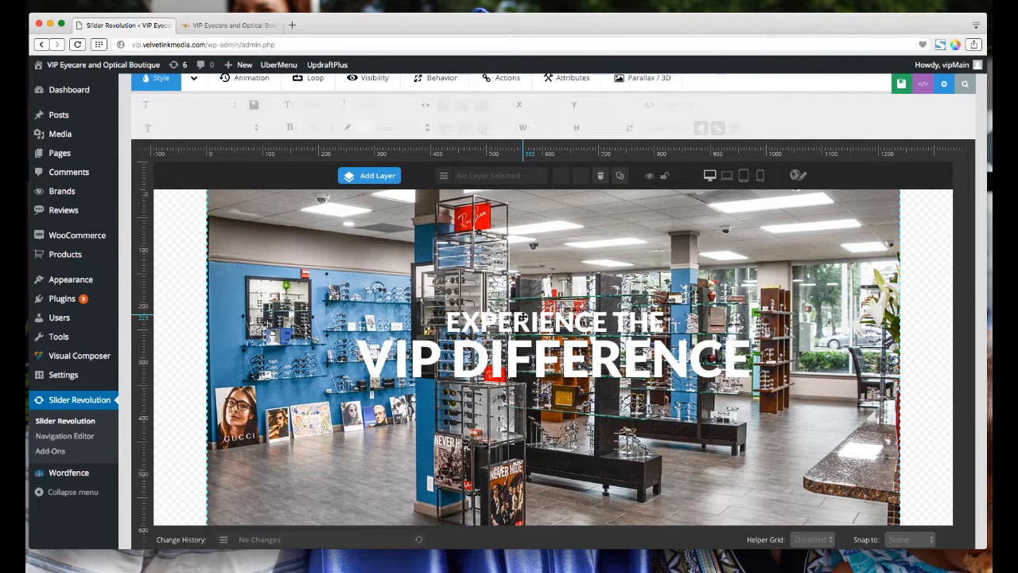
Select the EXPERIENCE THE text layer and browse the font families available for it, including the Google Fonts
click(524, 318)
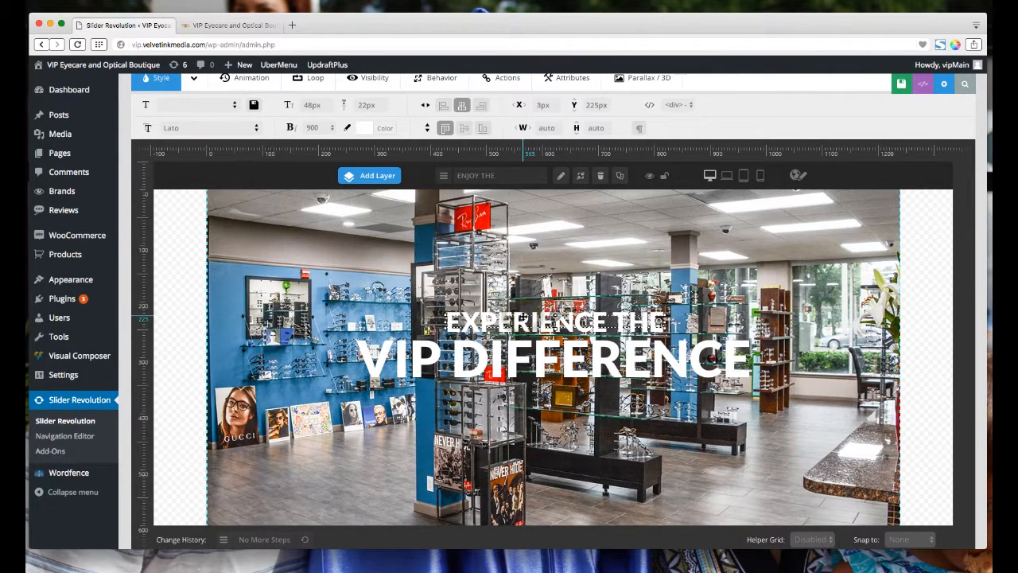
scroll(521, 319, up, 2)
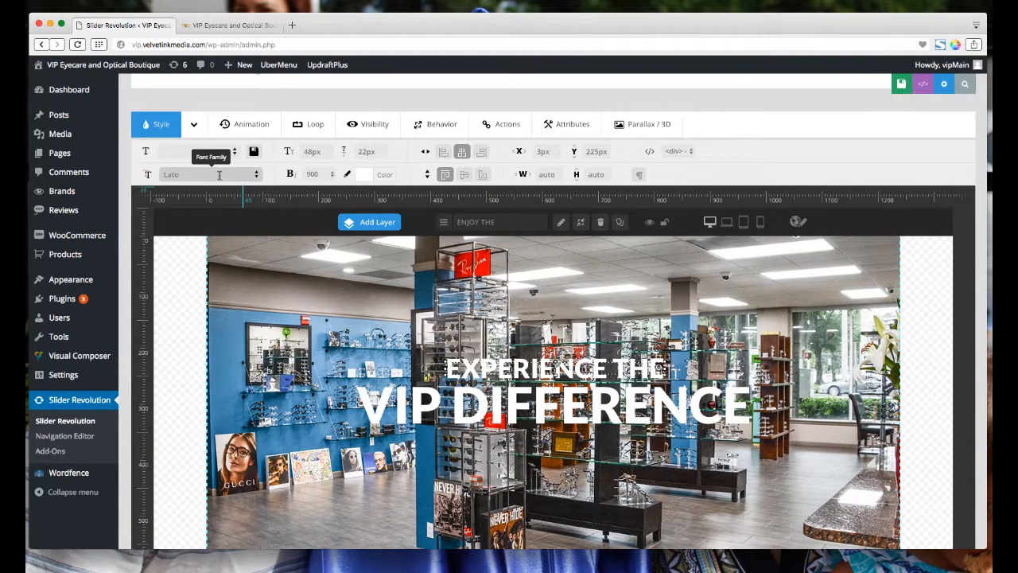
click(256, 174)
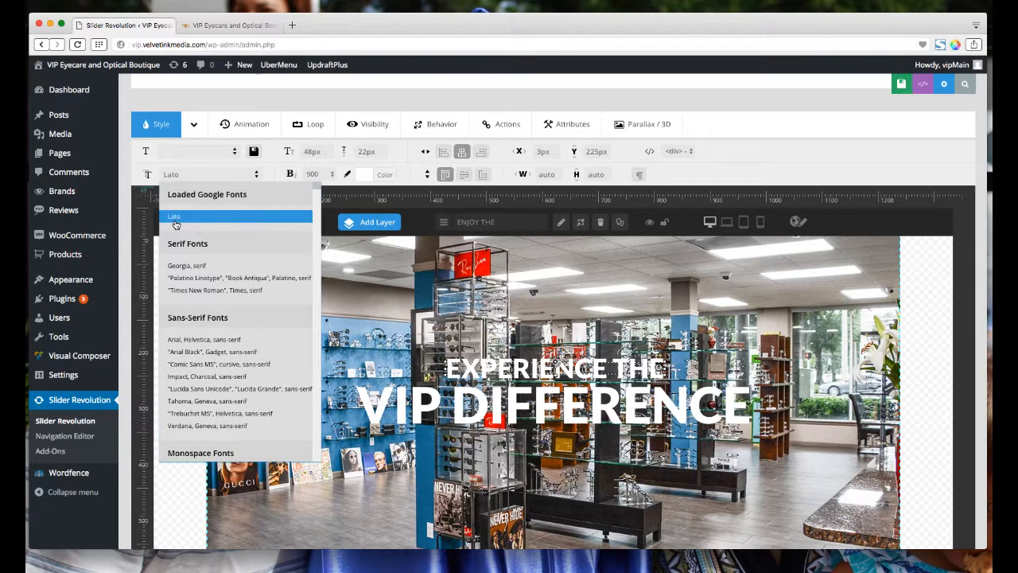
scroll(177, 225, down, 1)
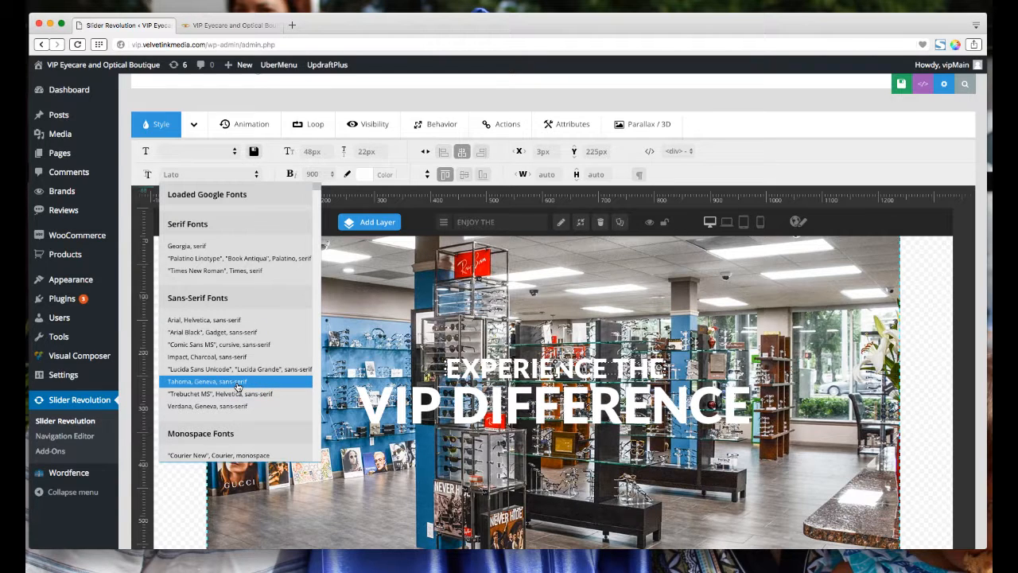
scroll(249, 362, down, 5)
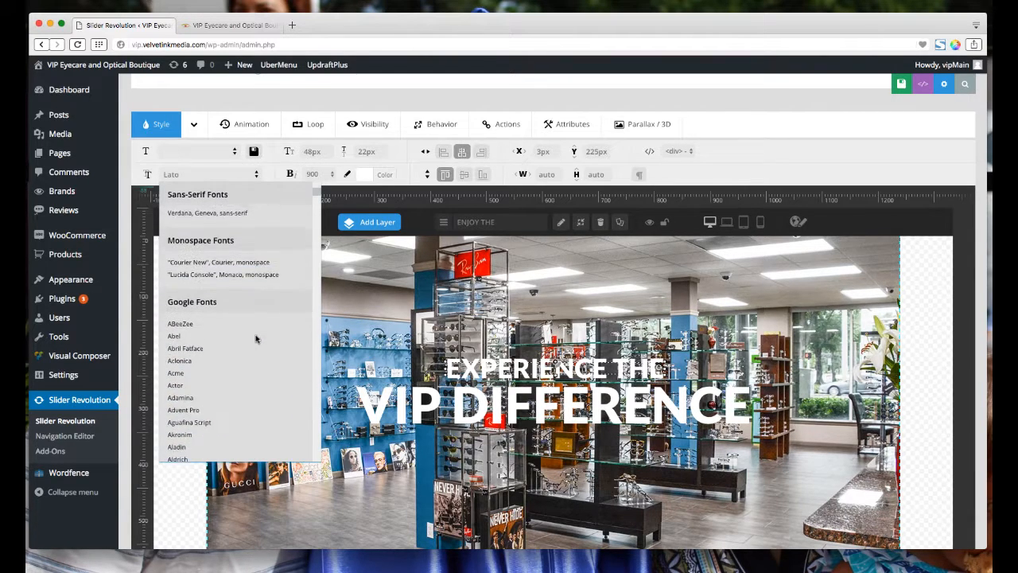
scroll(231, 302, down, 4)
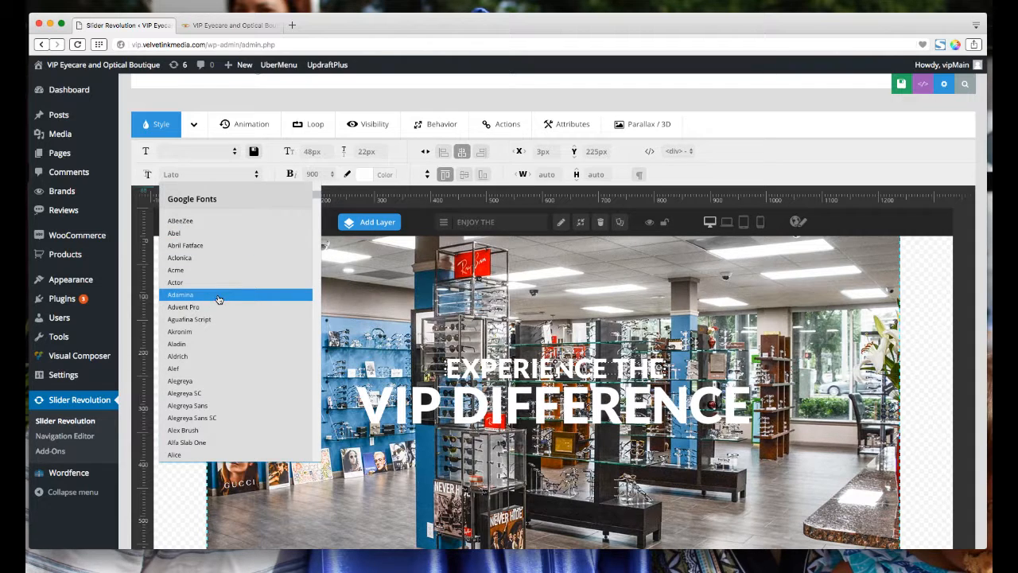
scroll(217, 291, down, 6)
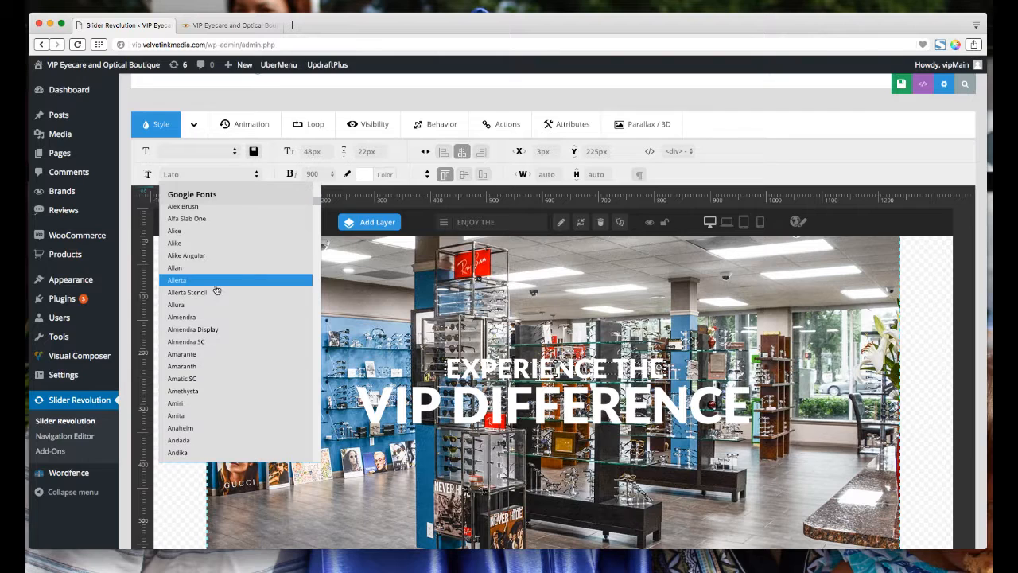
scroll(220, 291, down, 15)
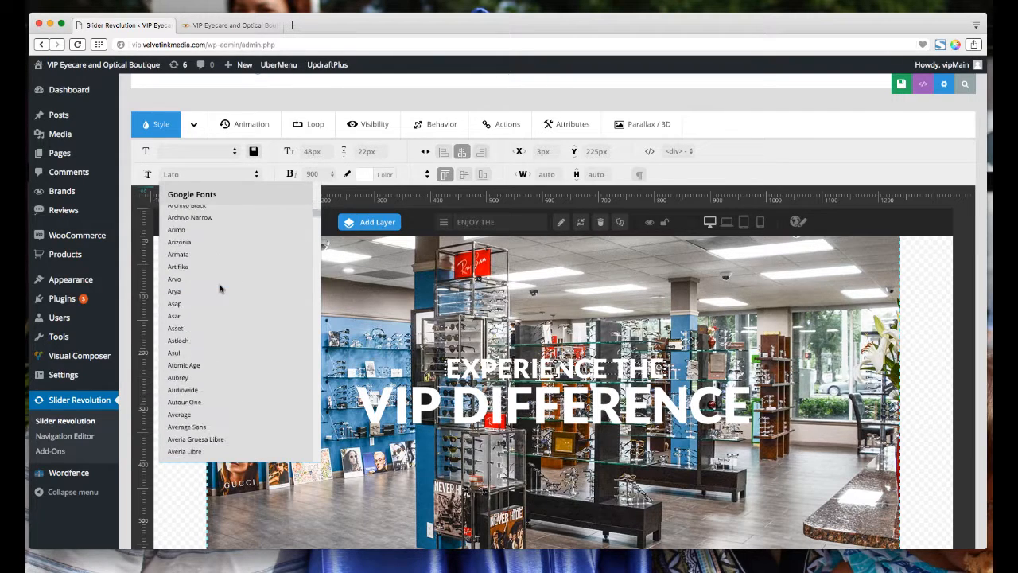
scroll(221, 290, down, 15)
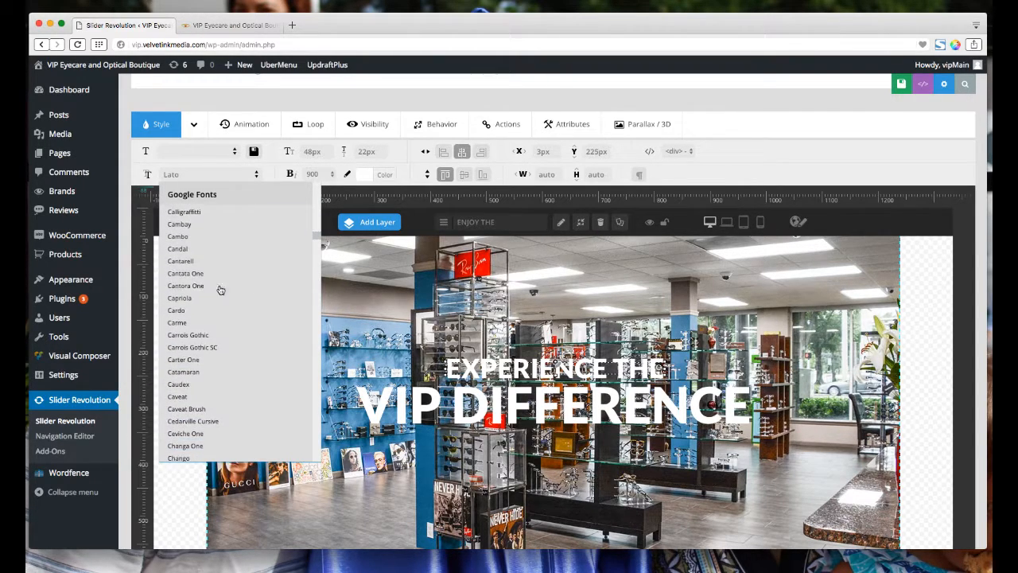
scroll(220, 289, down, 15)
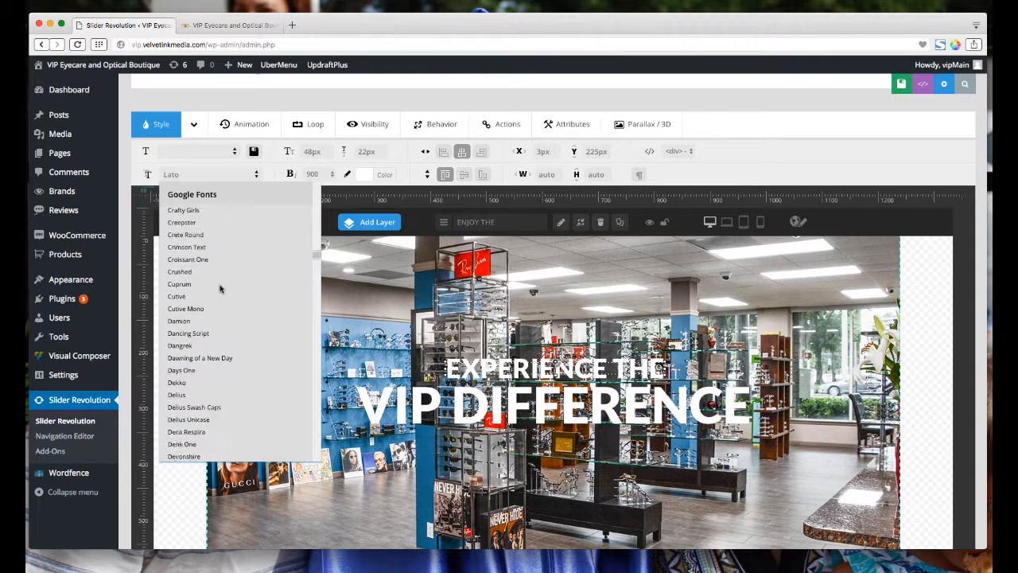
scroll(221, 289, down, 15)
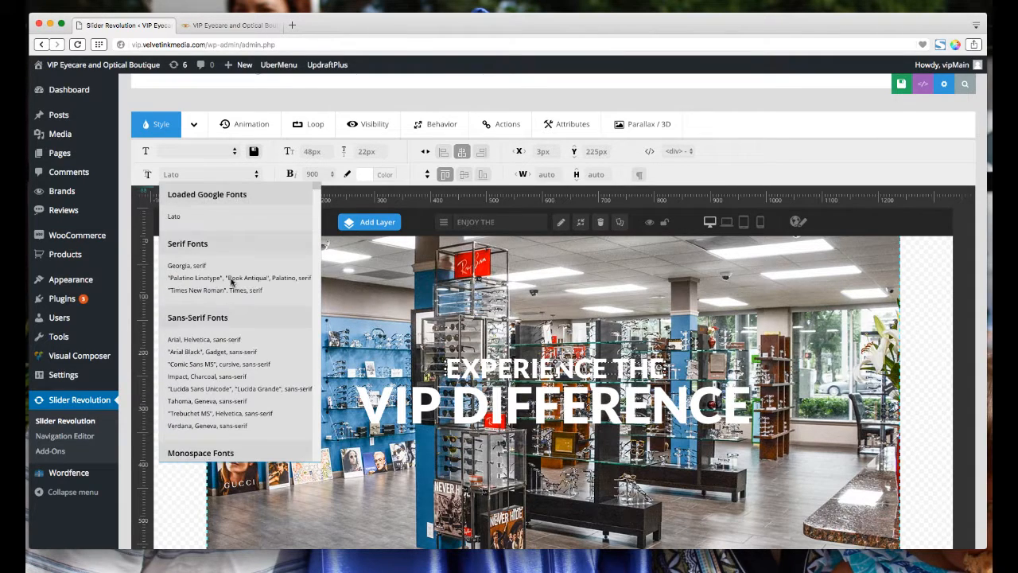
scroll(206, 371, down, 3)
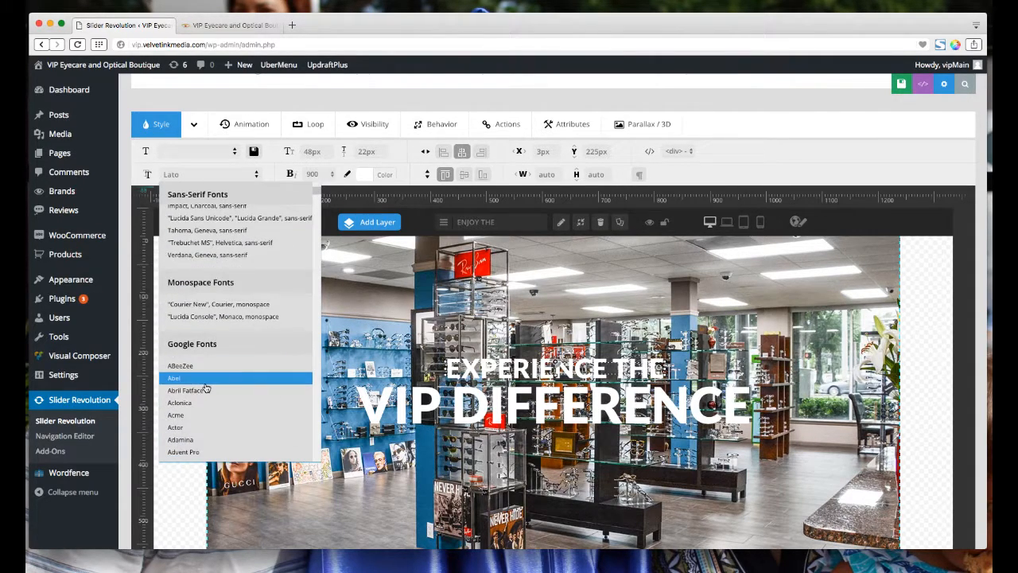
scroll(219, 369, up, 2)
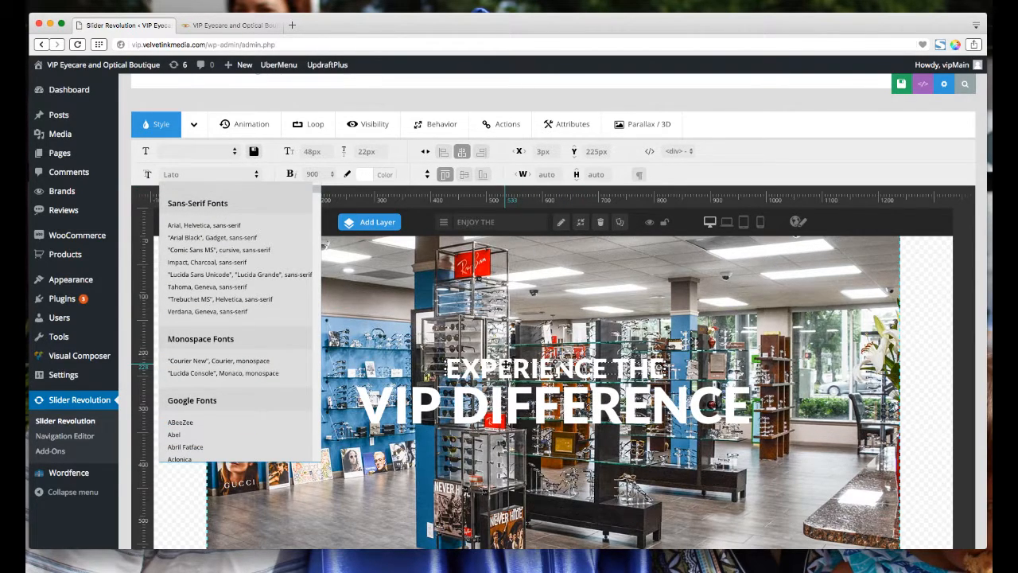
Look at the font weight options for the EXPERIENCE THE text layer
click(331, 174)
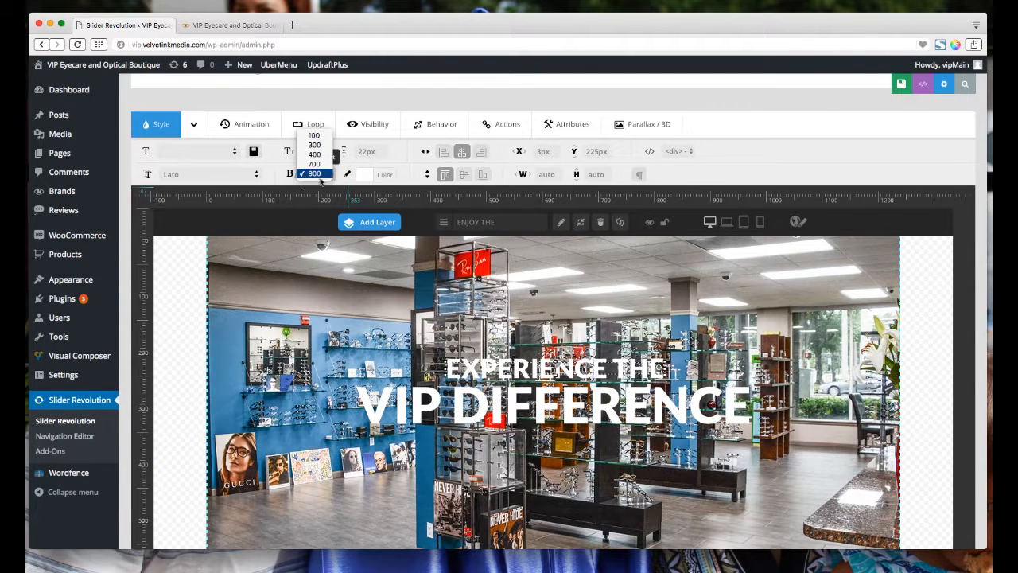
click(284, 182)
click(321, 175)
click(280, 181)
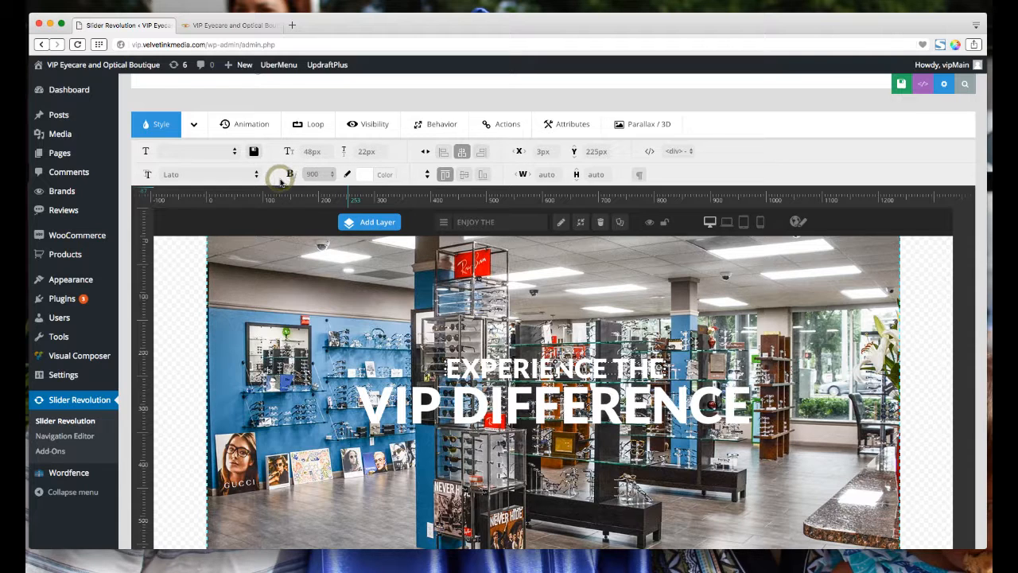
Try a green font color on the EXPERIENCE THE text and restore it to white, #ffffff
click(367, 175)
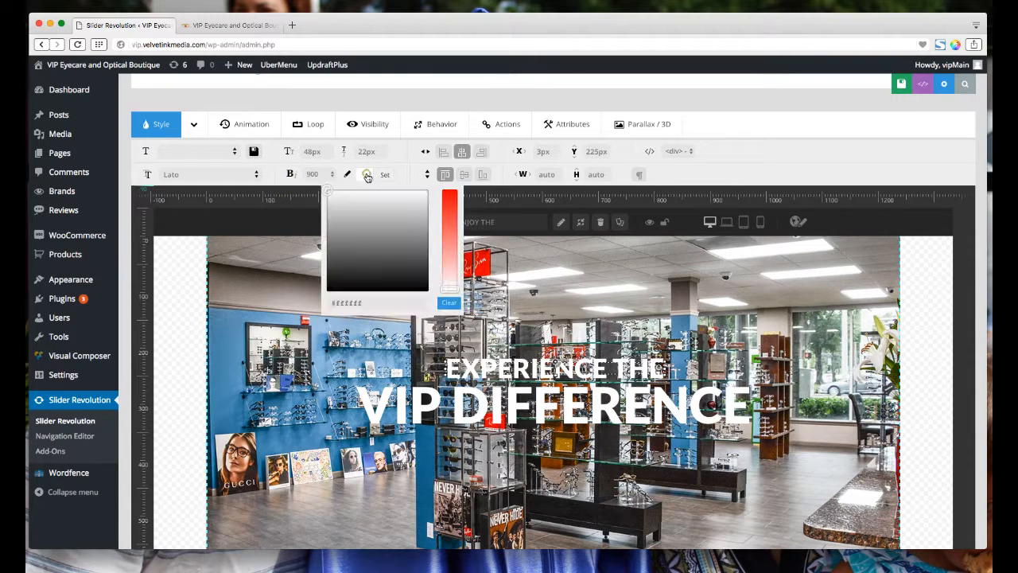
drag(328, 190, 385, 241)
drag(450, 276, 350, 215)
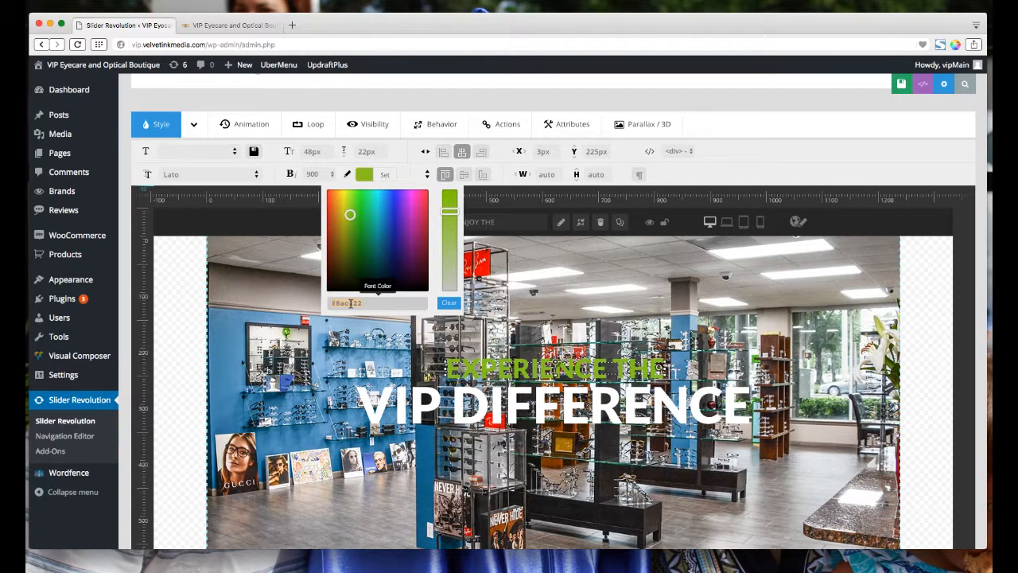
text(#ff)
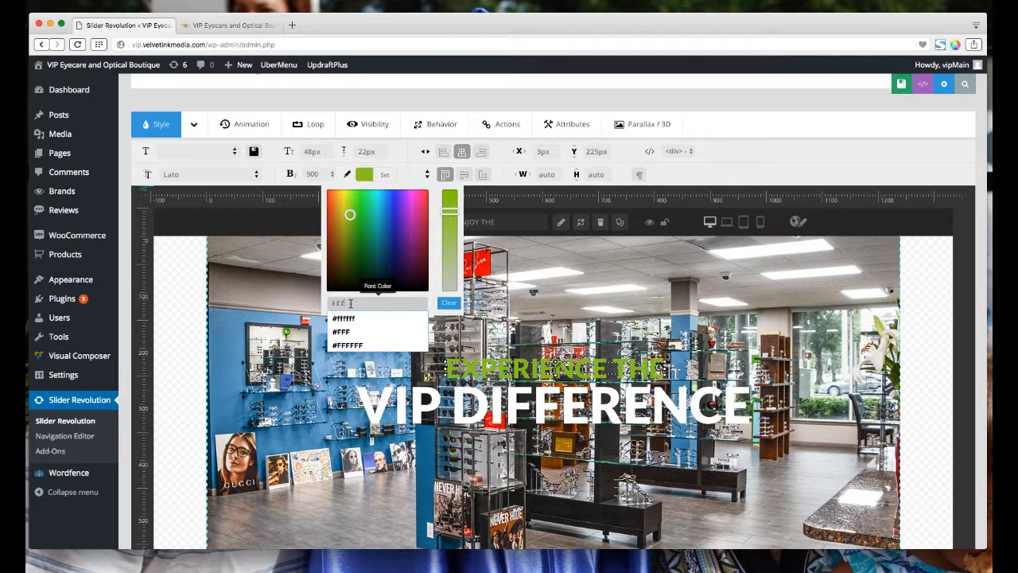
text(ffff)
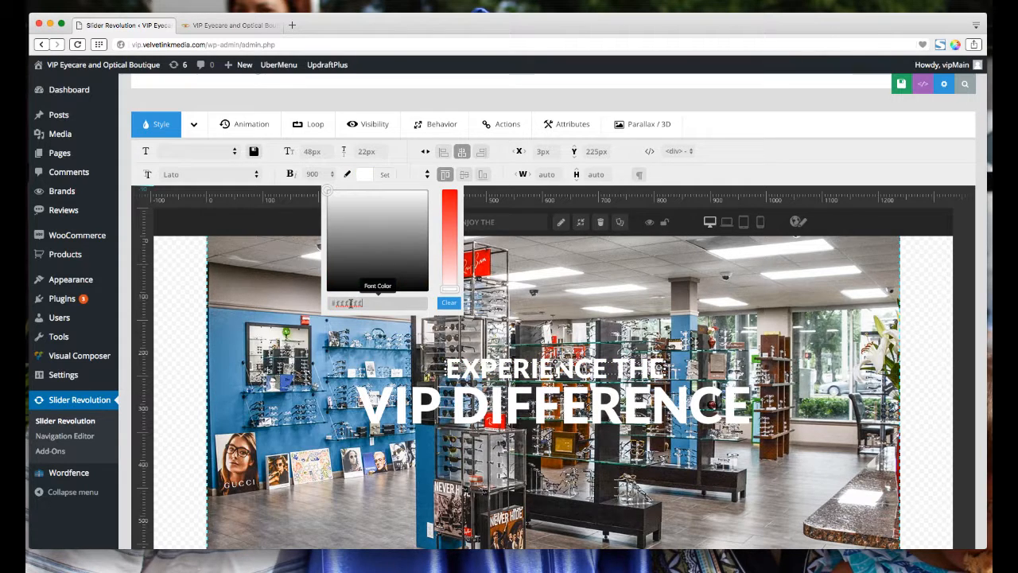
click(587, 320)
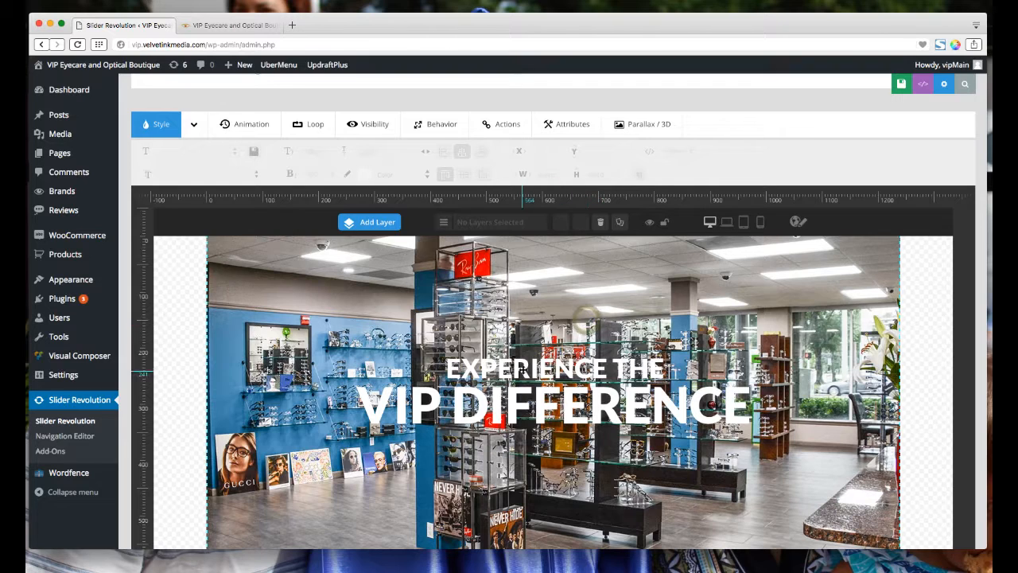
Move the EXPERIENCE THE text layer up to about Y 198 px and center it horizontally on the slide
click(522, 369)
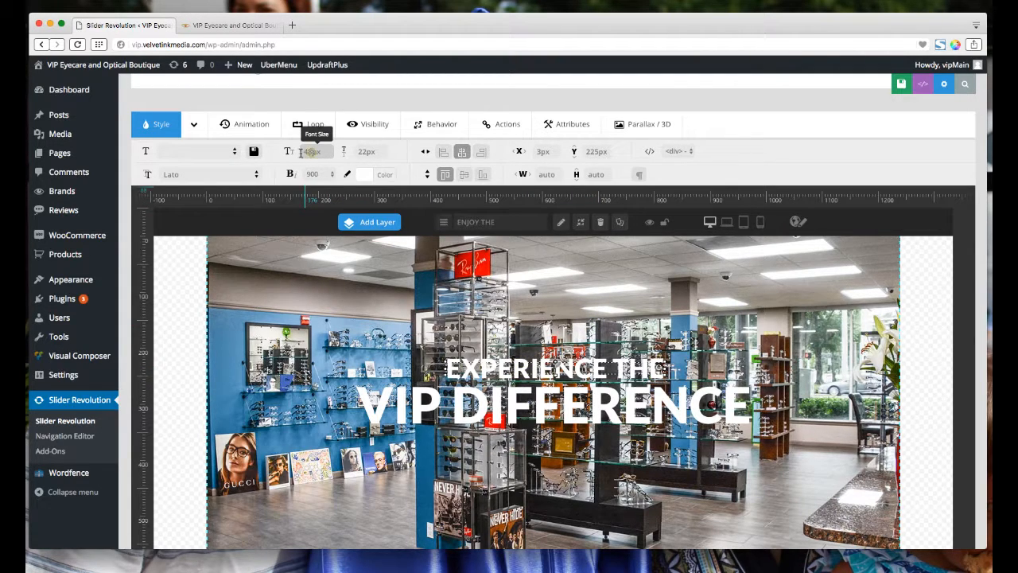
click(302, 152)
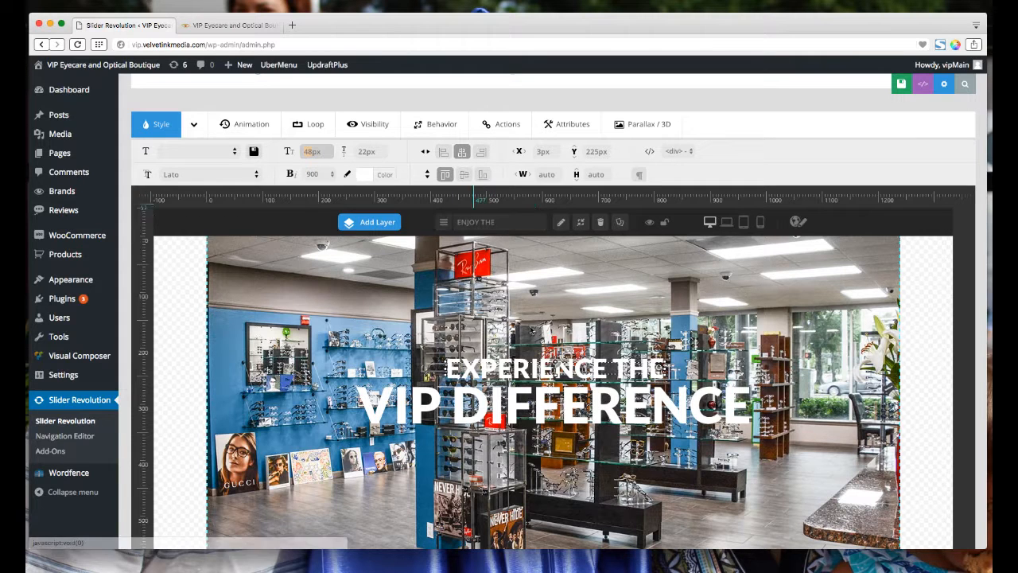
drag(524, 370, 459, 357)
click(463, 152)
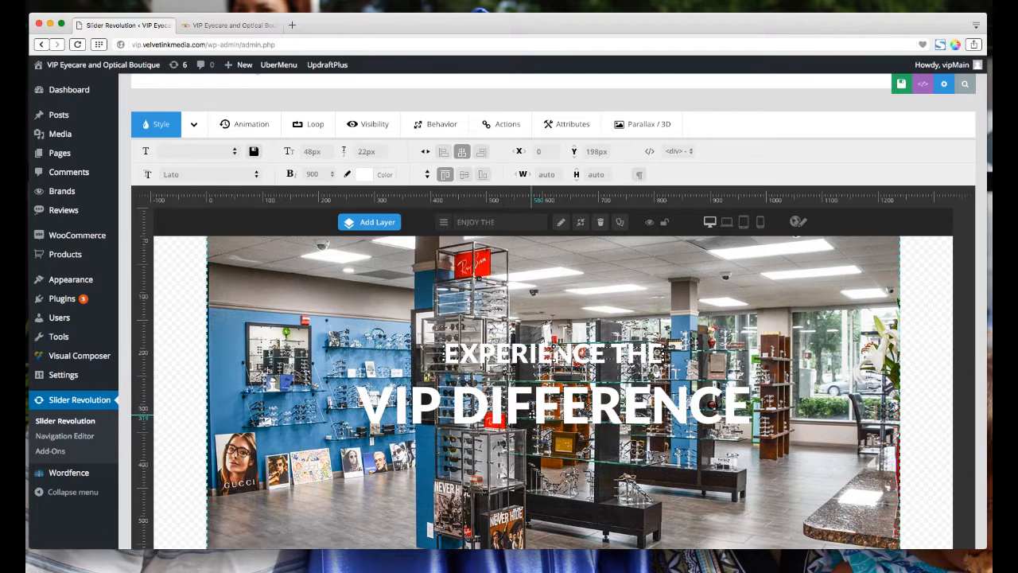
Move the VIP DIFFERENCE title layer slightly upward, to about Y -17 px
drag(551, 412, 551, 402)
scroll(546, 254, down, 1)
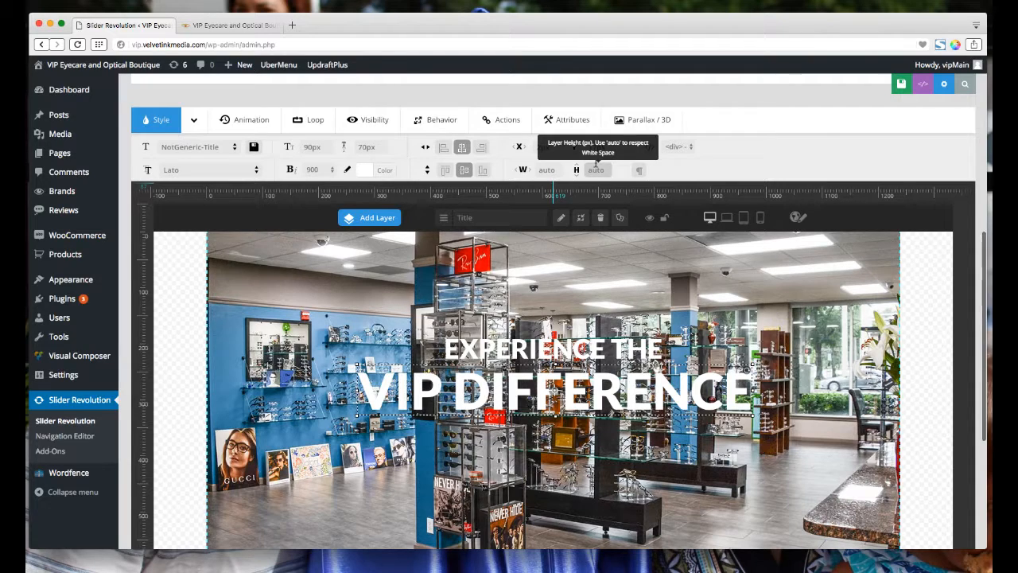
scroll(543, 382, up, 1)
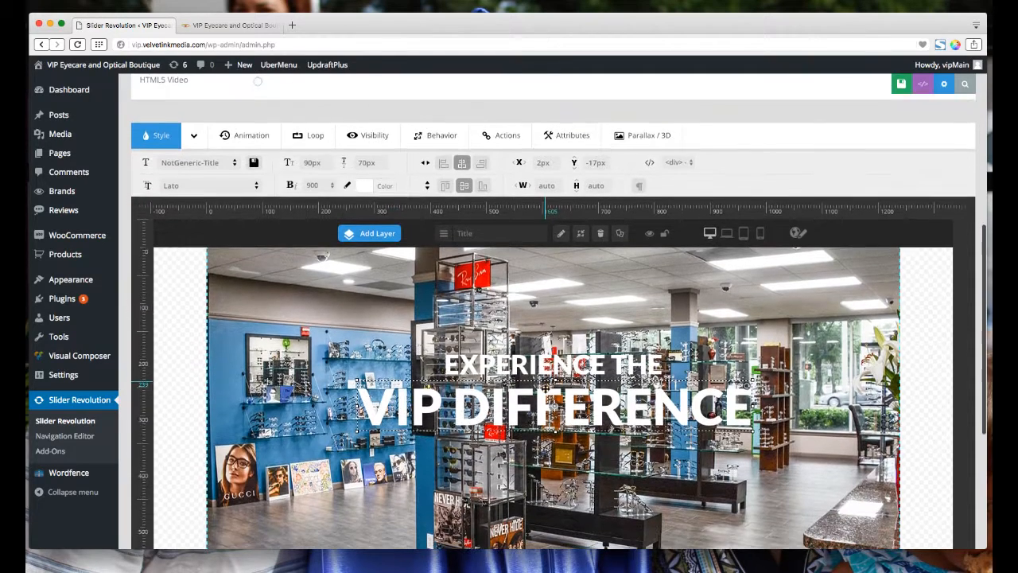
scroll(545, 389, down, 1)
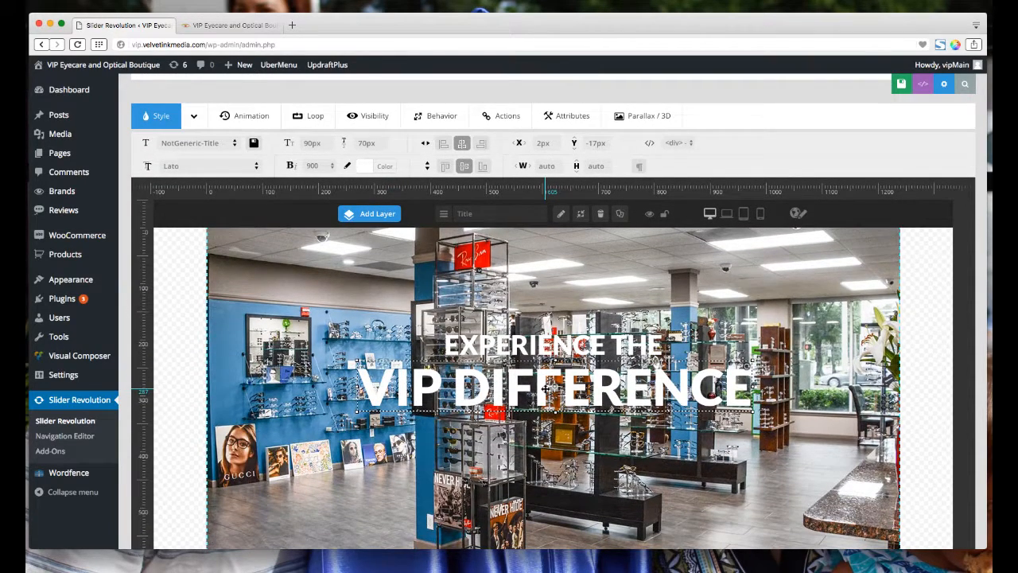
scroll(547, 389, up, 2)
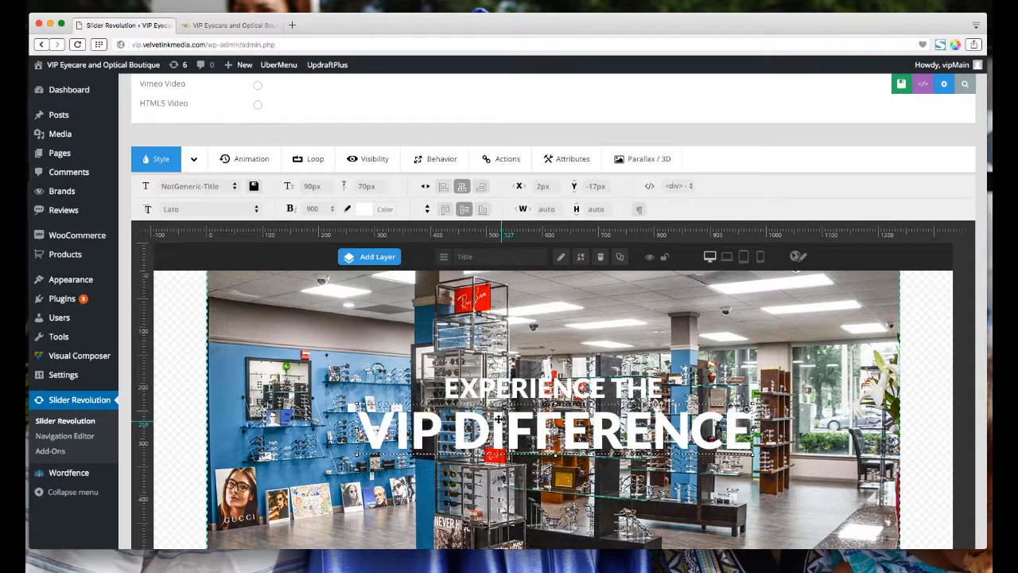
scroll(521, 422, down, 1)
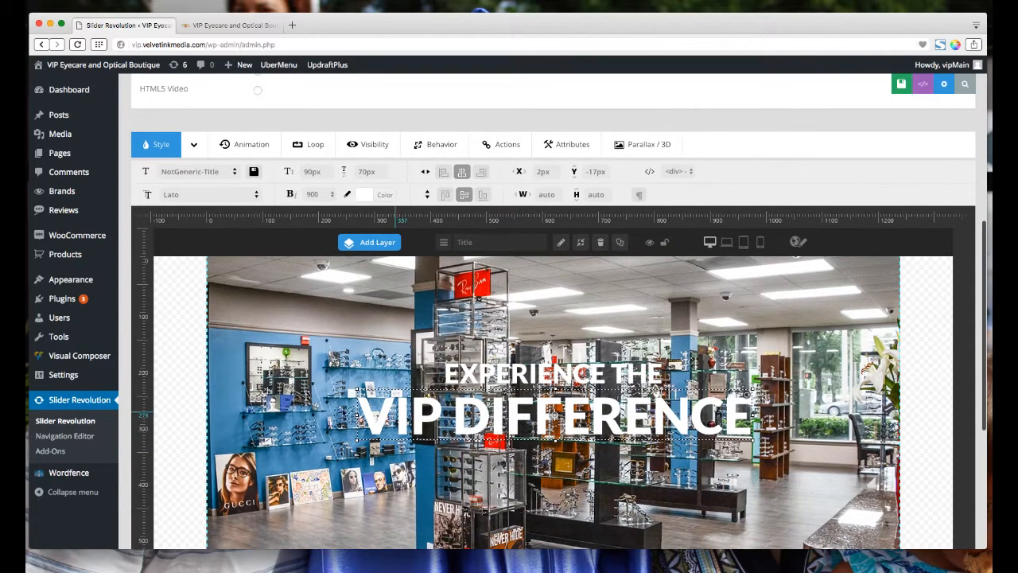
Try RotateInFromBottom as the incoming animation of the VIP DIFFERENCE title layer
click(249, 144)
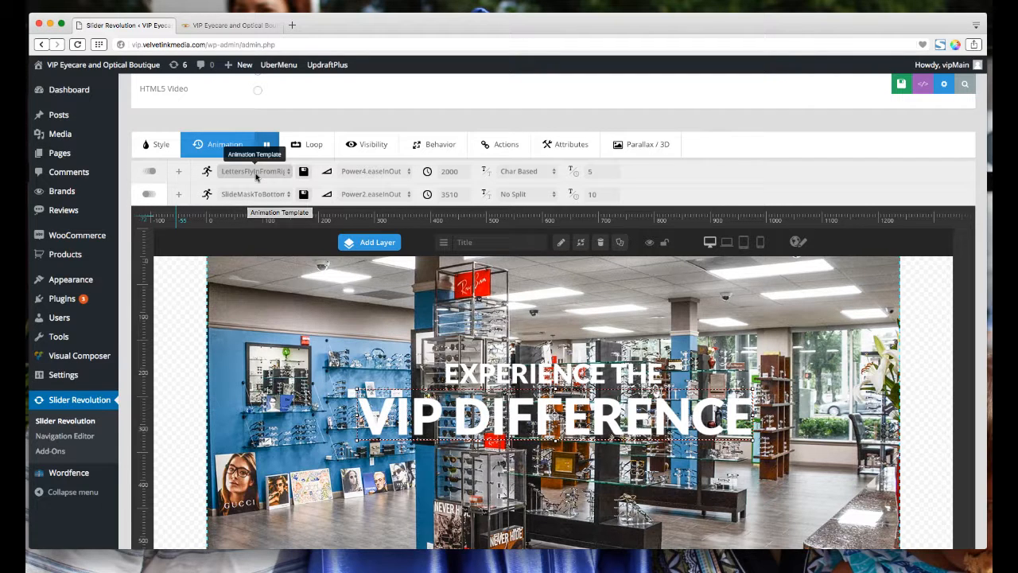
click(289, 172)
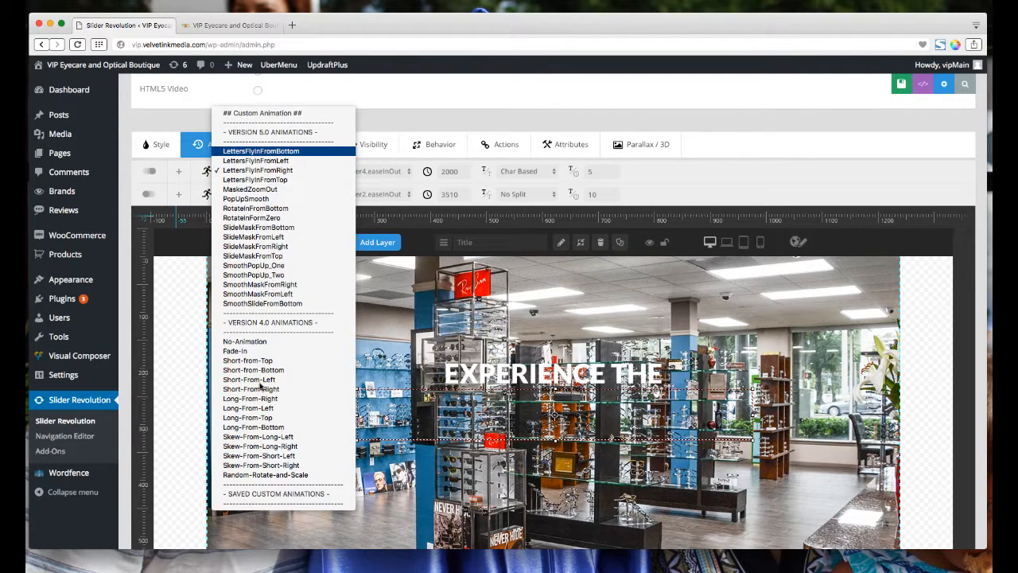
click(269, 208)
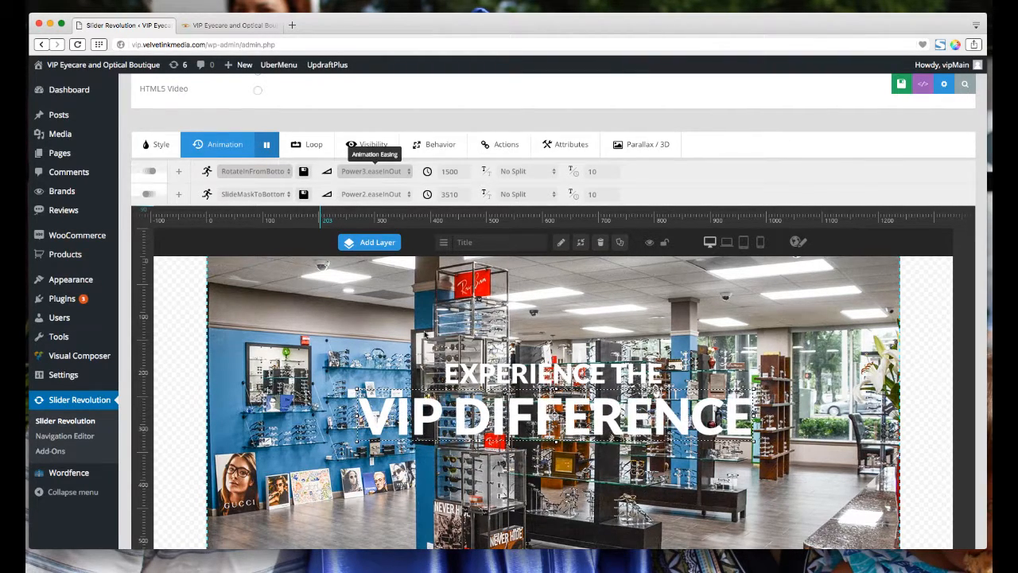
Try Elastic.easeIn and Back.easeIn as the easing of the VIP DIFFERENCE title's incoming animation
click(395, 174)
scroll(395, 176, down, 3)
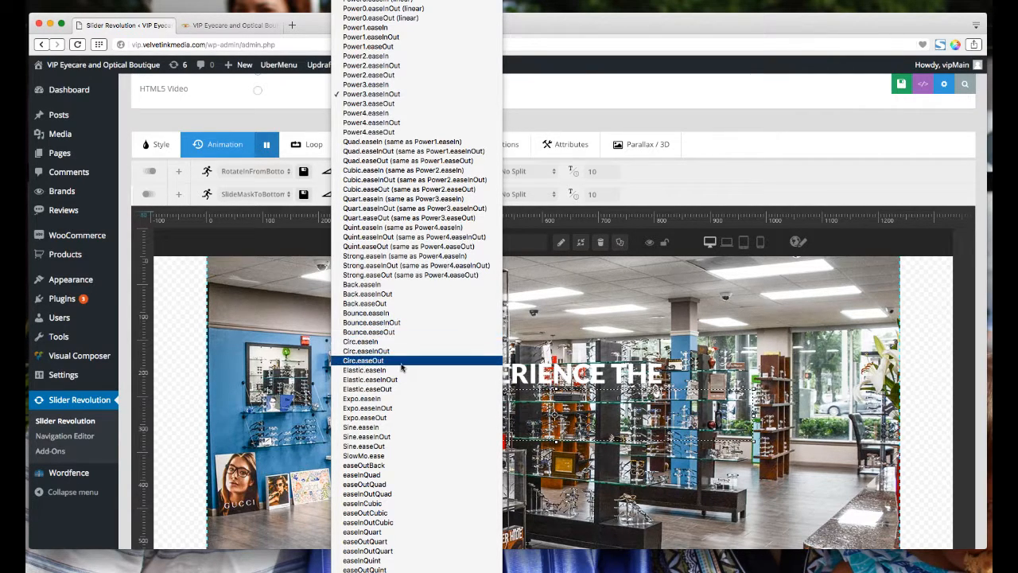
key(Escape)
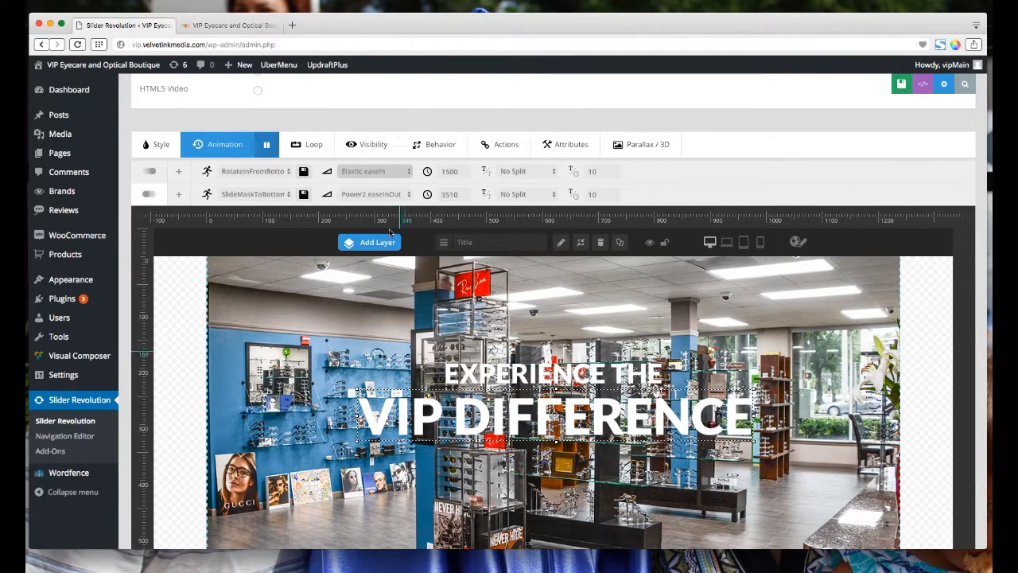
click(372, 171)
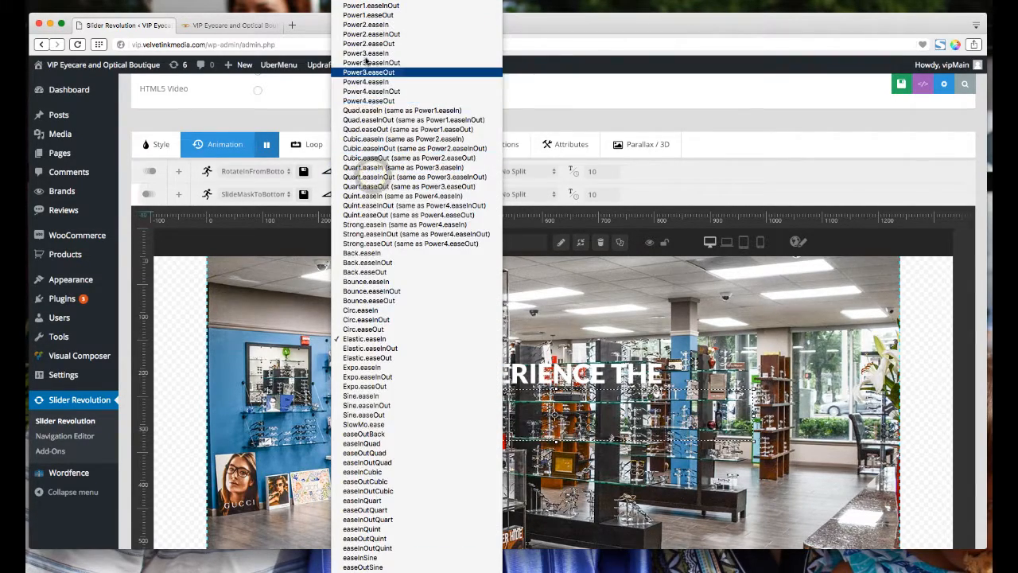
click(377, 253)
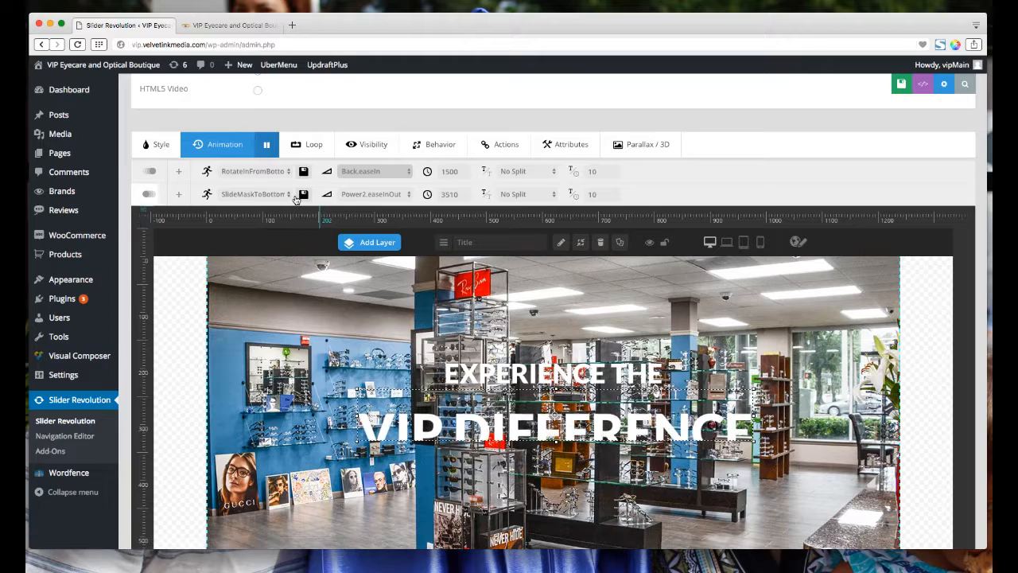
Set the VIP DIFFERENCE title's incoming animation to Fade-In with Power1.easeIn easing
click(268, 171)
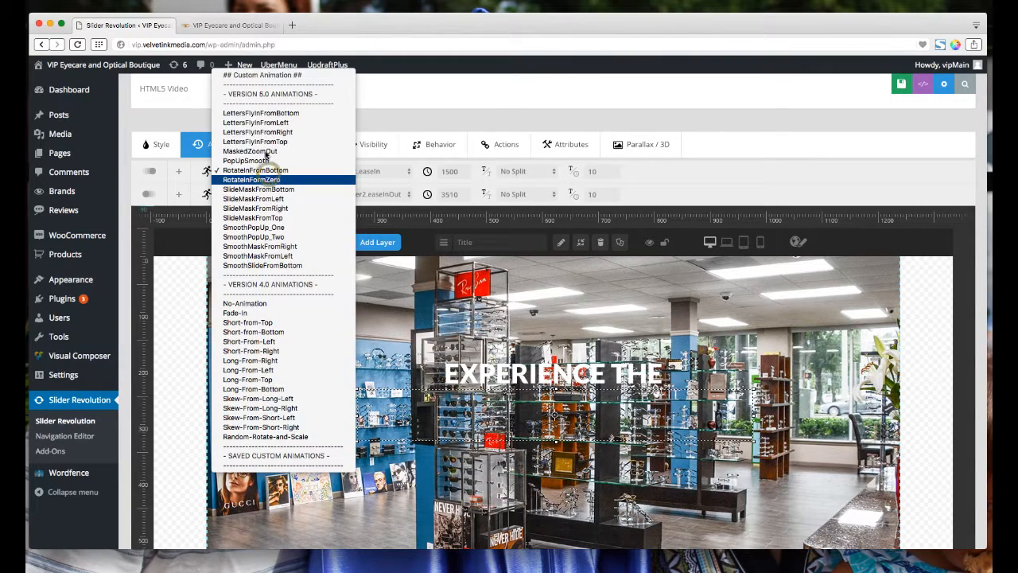
click(250, 319)
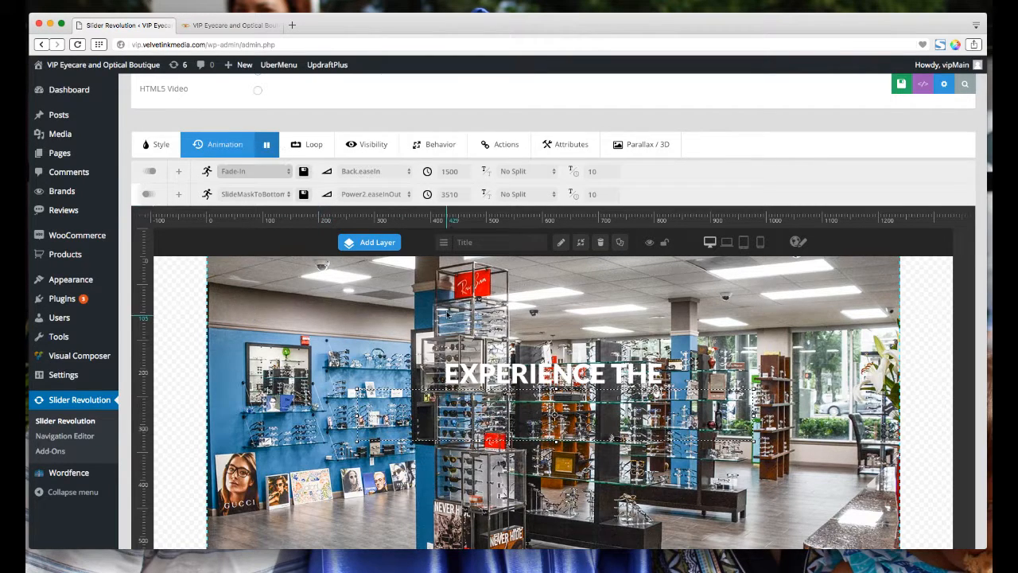
click(387, 171)
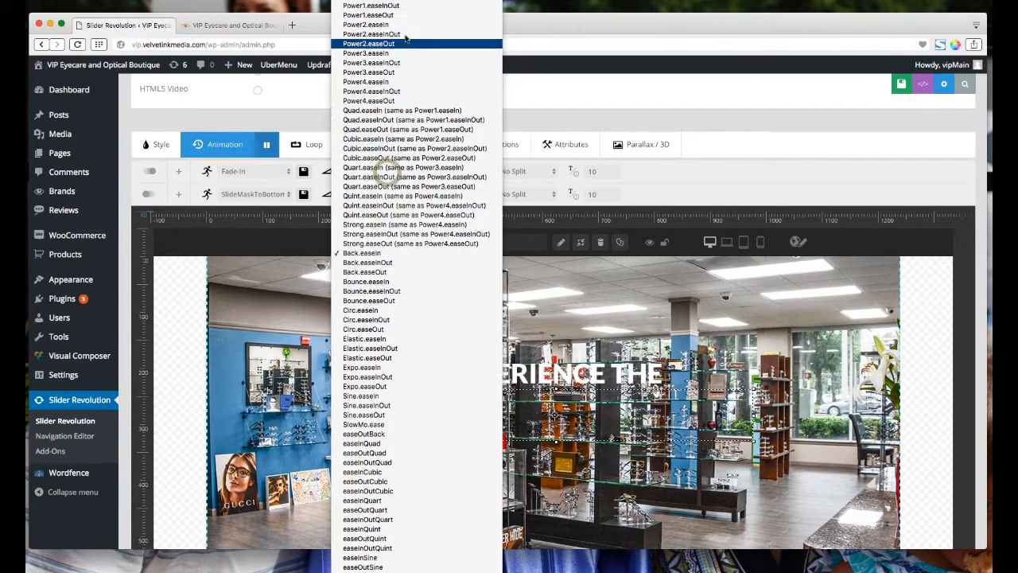
click(401, 5)
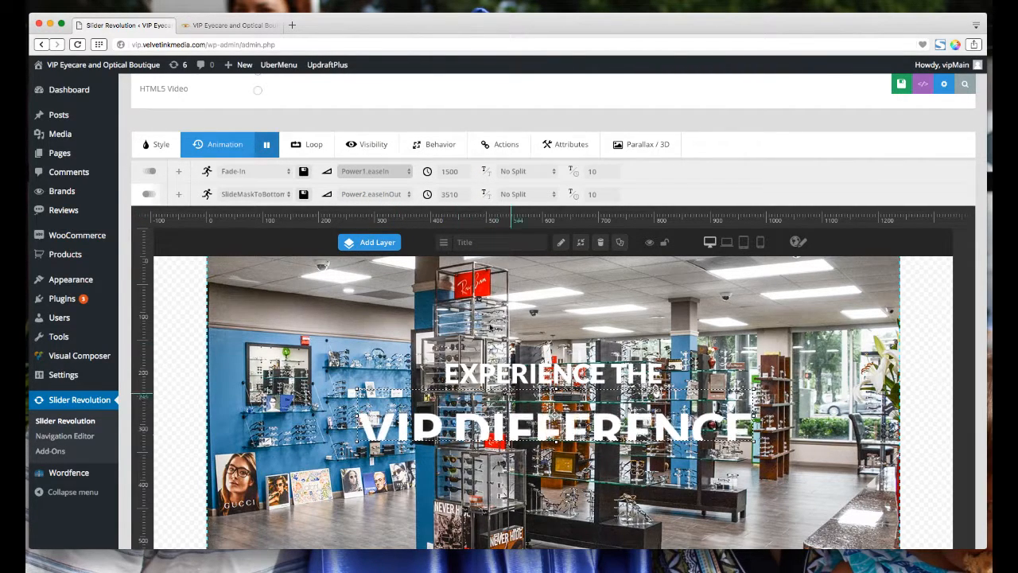
Look at the incoming and outgoing animation speed values of the VIP DIFFERENCE title, and deselect the layer
click(449, 173)
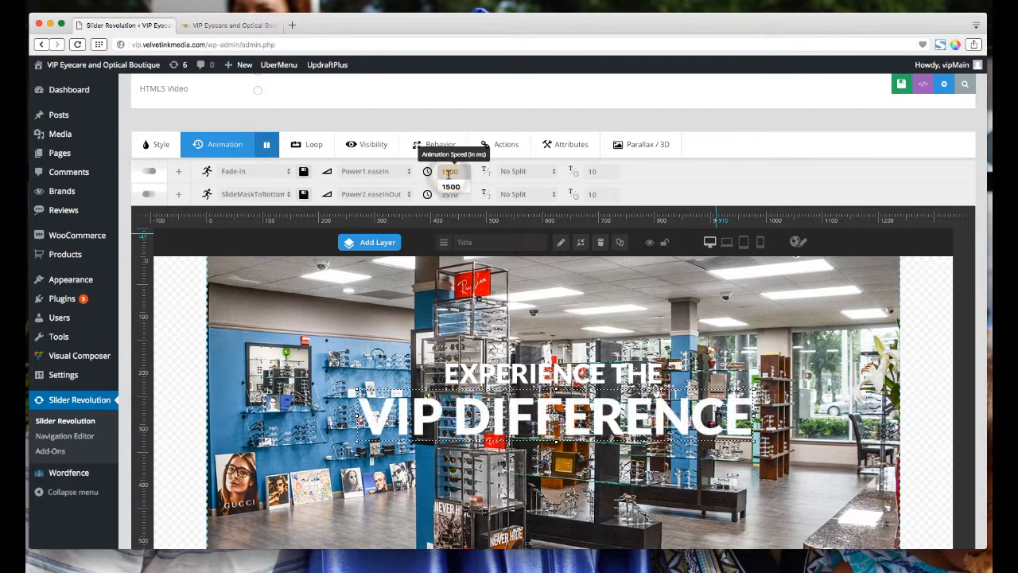
click(449, 196)
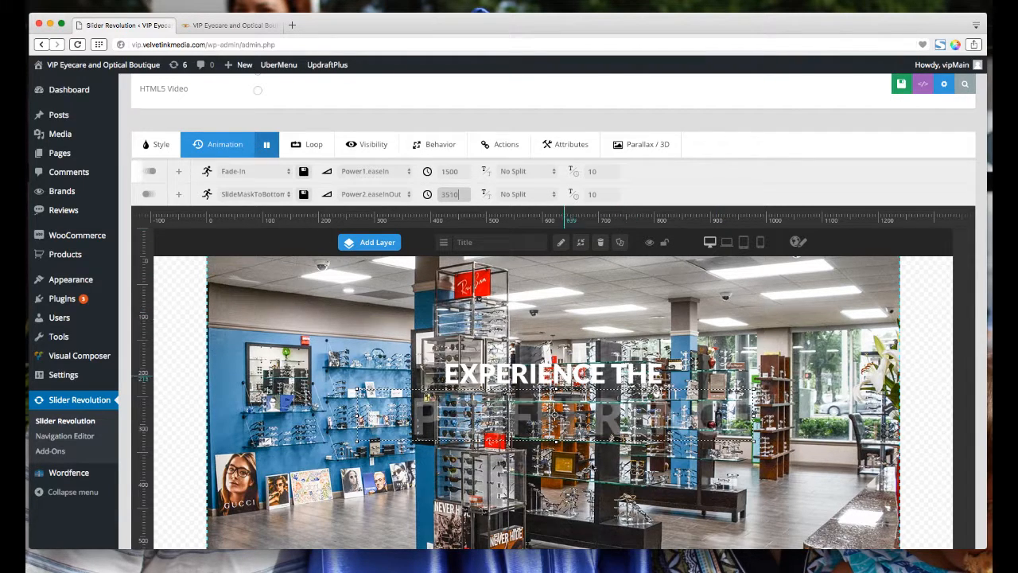
click(491, 340)
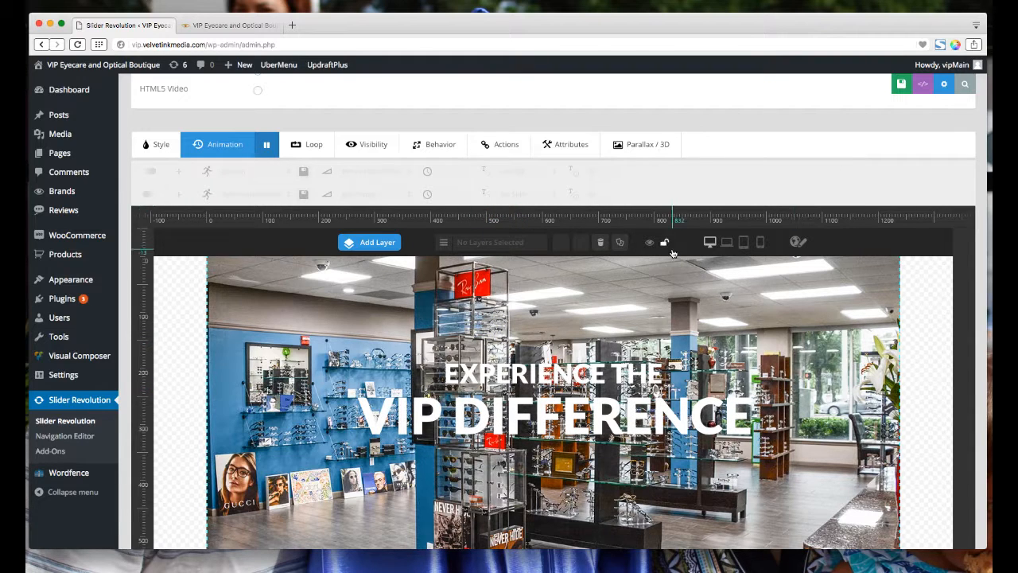
scroll(882, 90, up, 1)
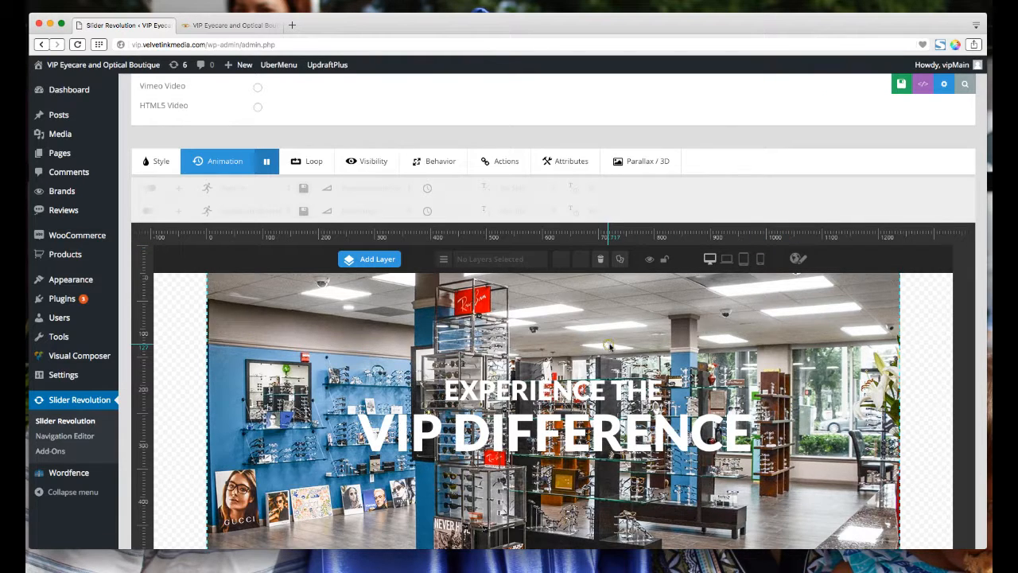
scroll(611, 346, up, 1)
scroll(612, 346, up, 3)
scroll(293, 298, down, 6)
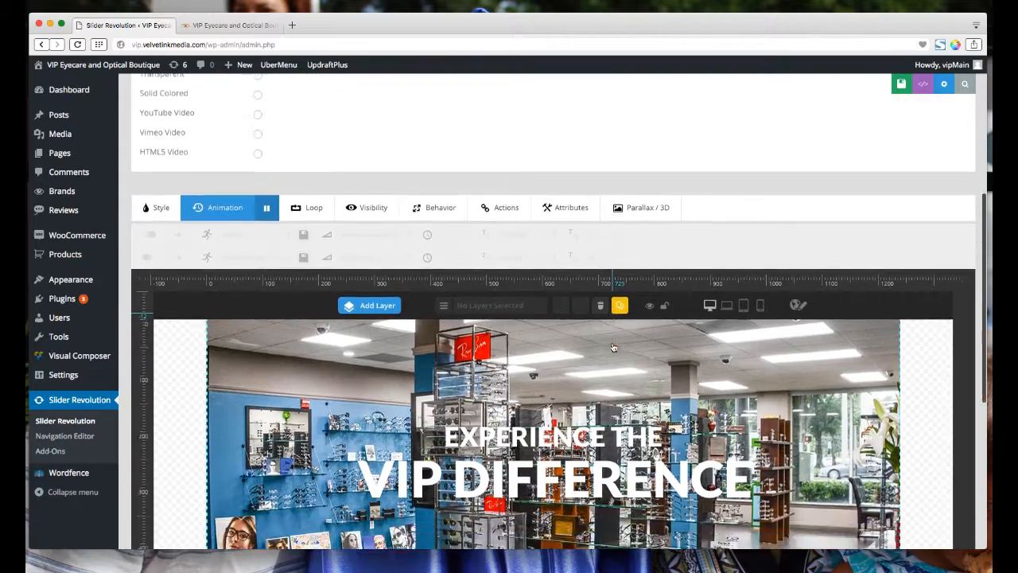
scroll(313, 128, up, 1)
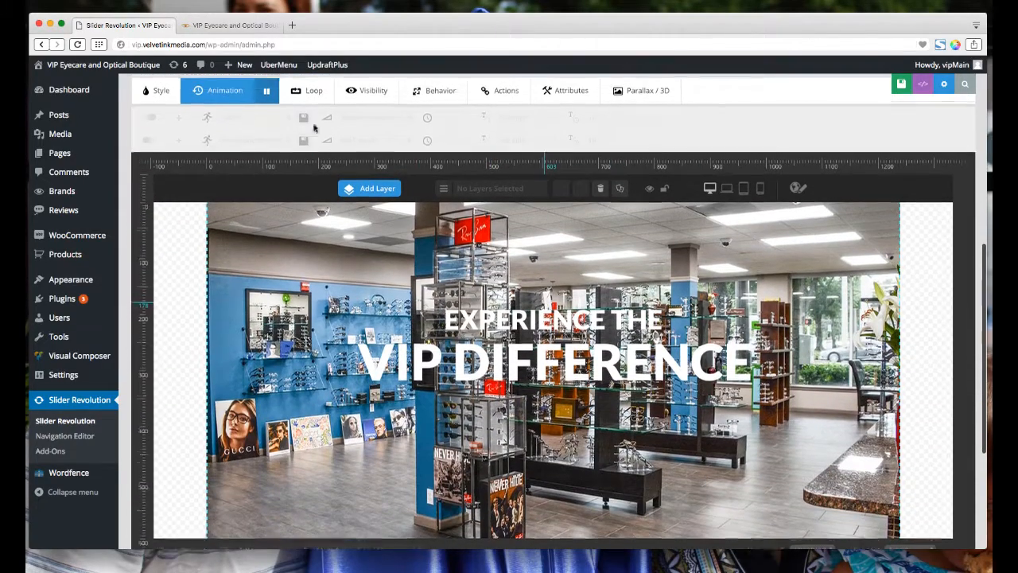
Switch to the live VIP Eyecare homepage and advance its banner from the EXPERIENCE THE slide to the next slide
click(244, 29)
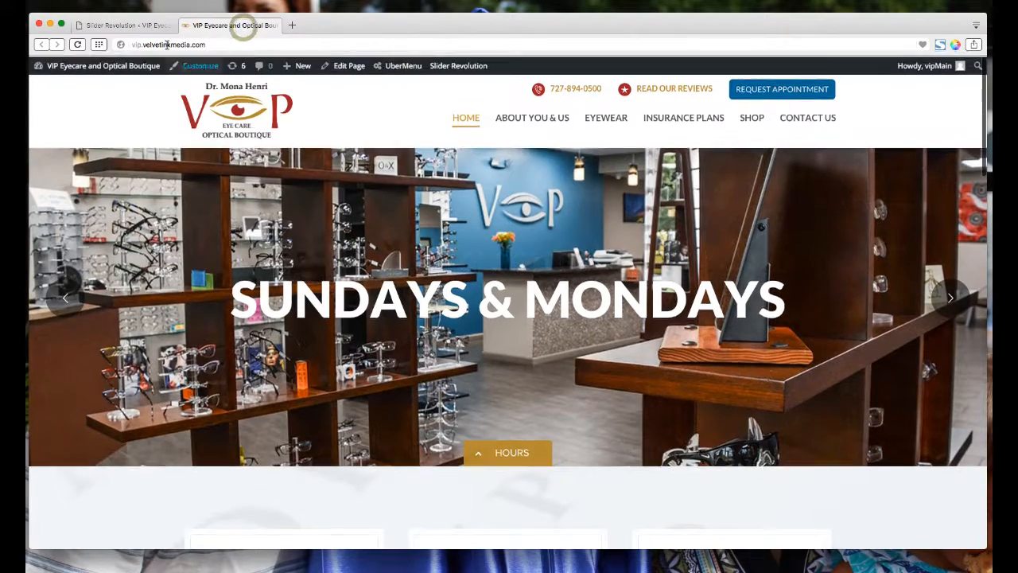
click(226, 81)
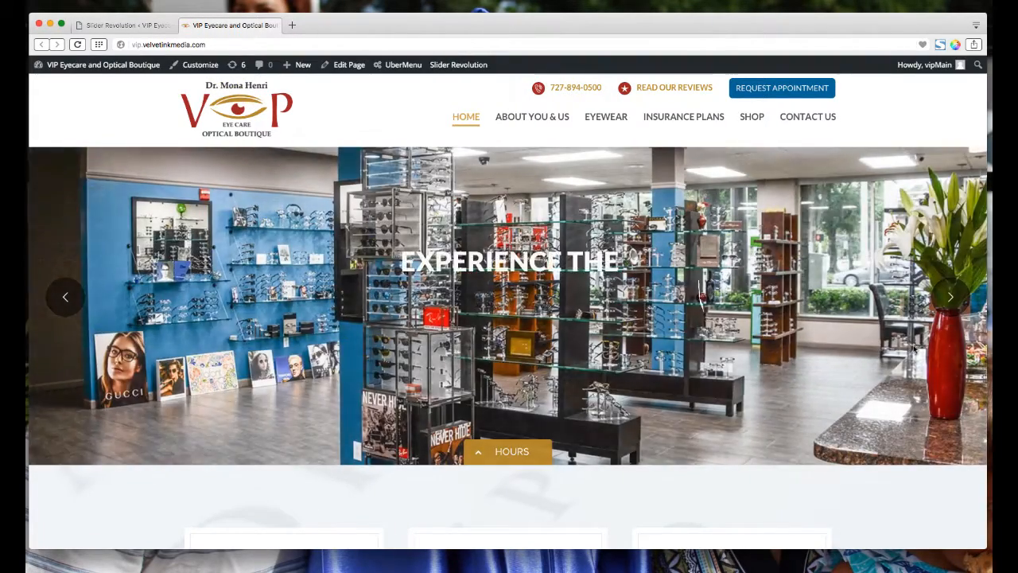
click(950, 299)
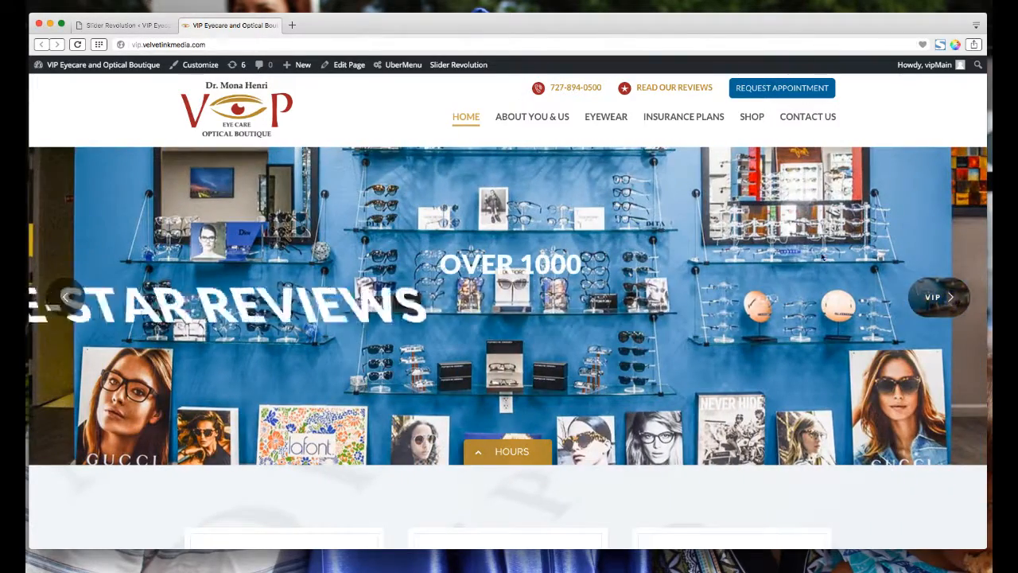
Switch back to the Slider Revolution editor and open the Slide Animation settings of slide #1
click(155, 25)
scroll(563, 312, up, 5)
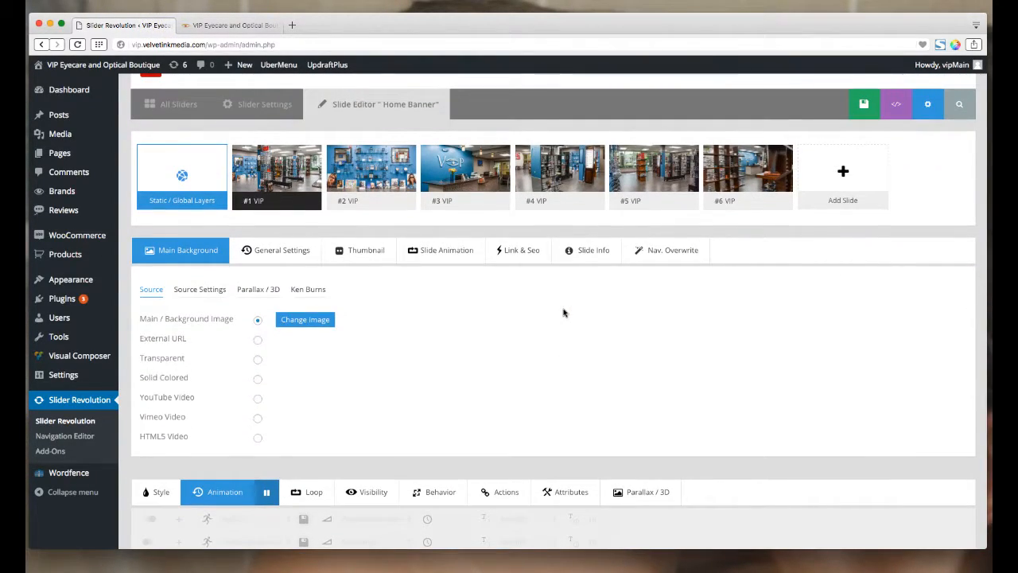
scroll(477, 381, up, 2)
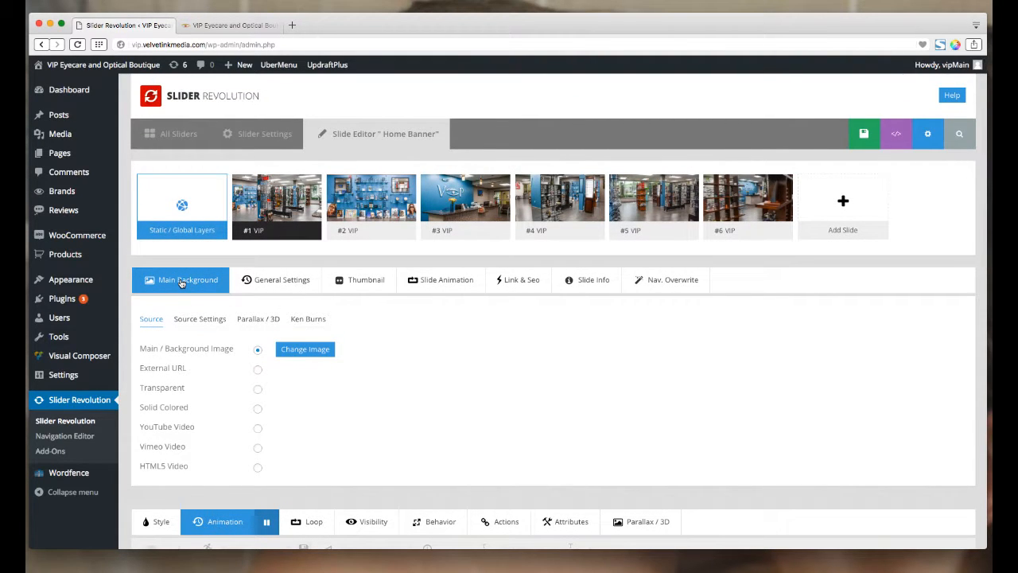
click(443, 288)
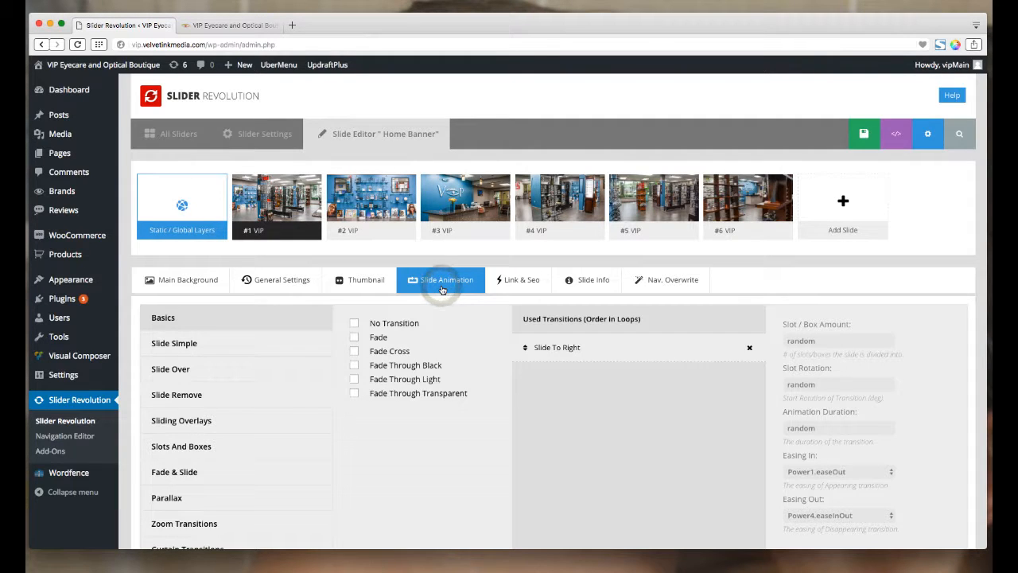
Replace slide #1's Slide To Right transition with Slide To Left from the Slide Simple category
scroll(398, 314, down, 1)
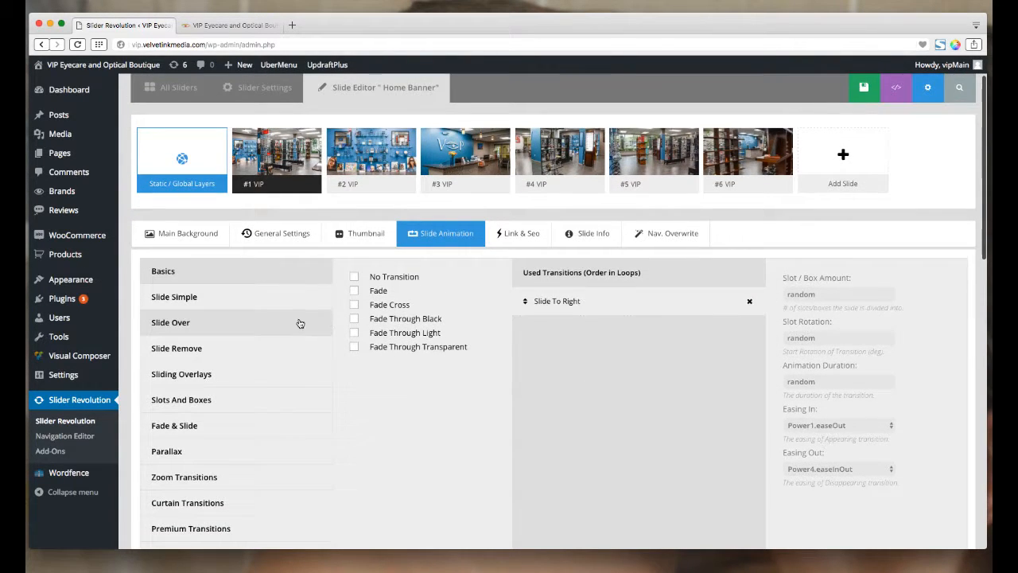
scroll(291, 315, down, 2)
scroll(288, 342, down, 1)
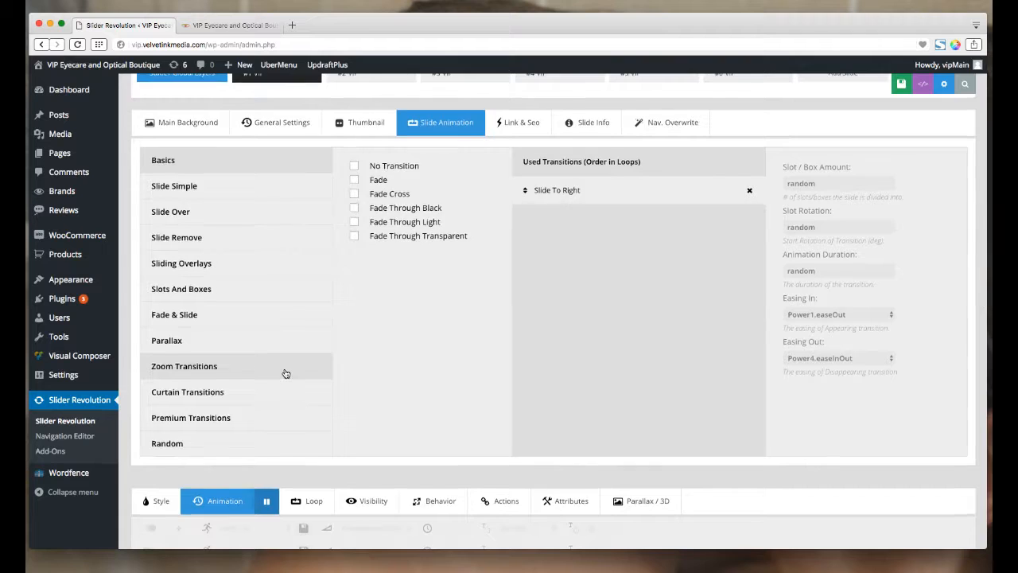
scroll(238, 318, up, 2)
click(215, 292)
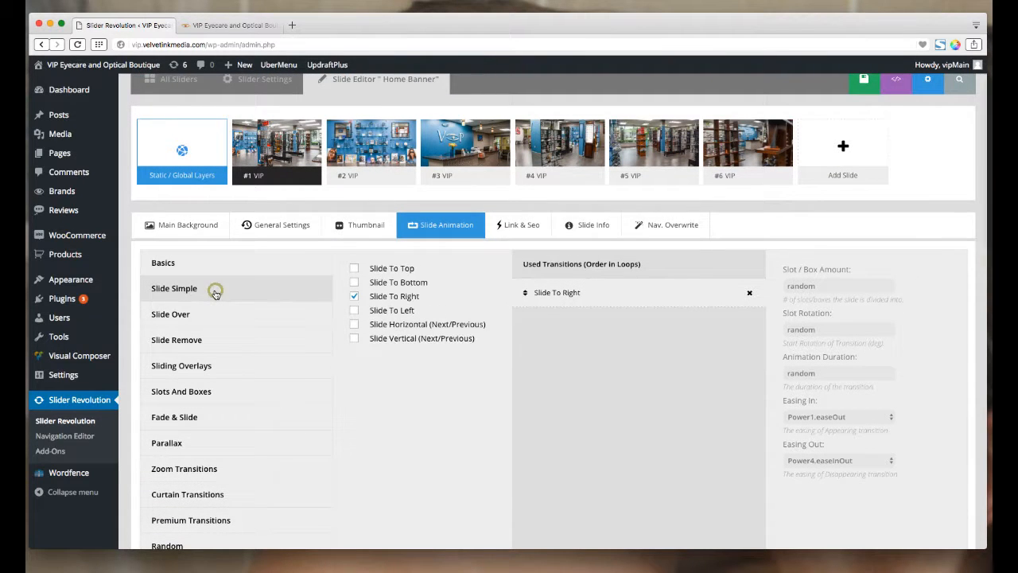
mouse_move(357, 298)
mouse_move(417, 294)
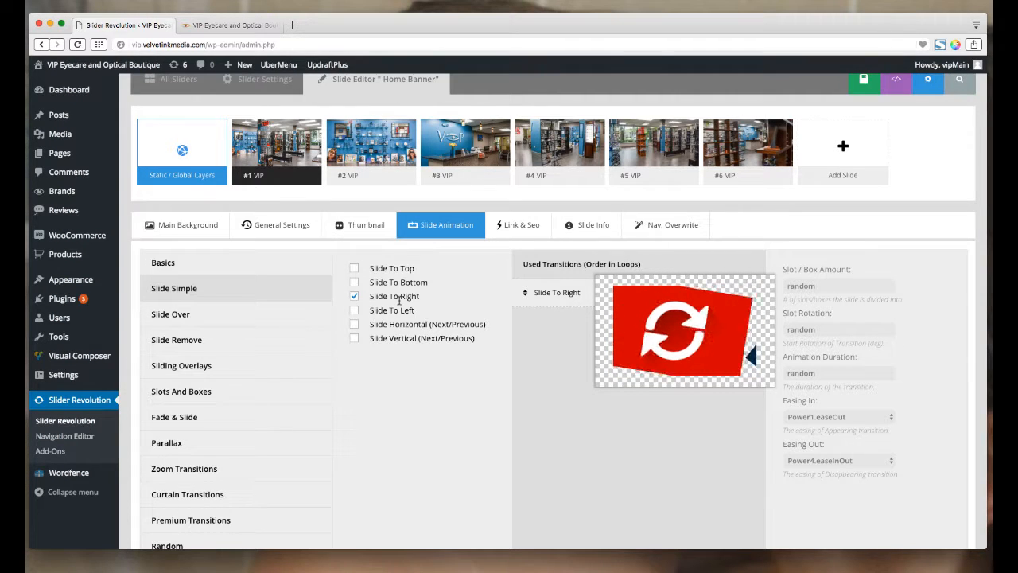
click(354, 310)
click(354, 296)
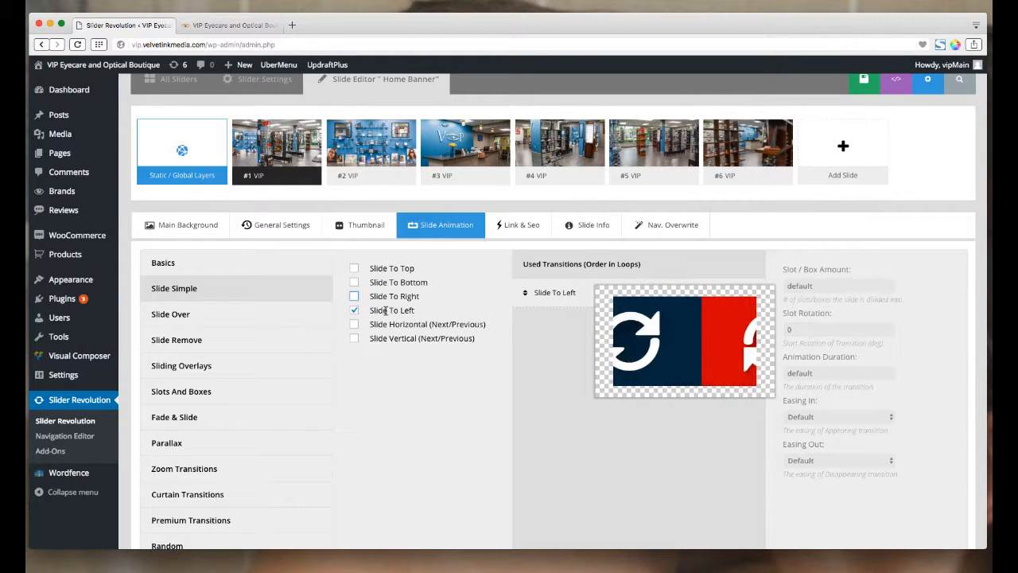
Switch to the live VIP Eyecare homepage and view how its banner slides change
scroll(202, 327, down, 1)
scroll(203, 328, up, 3)
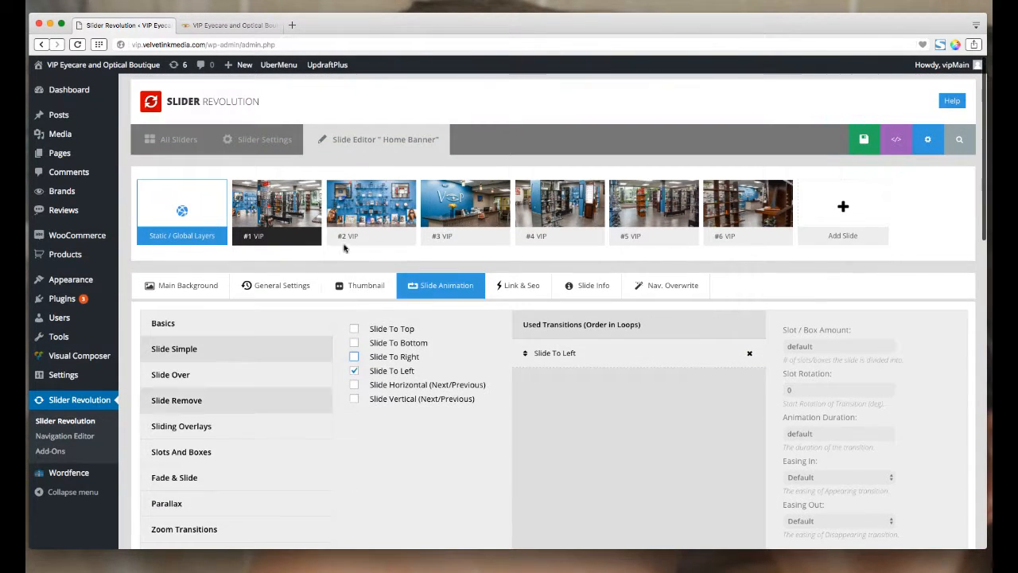
mouse_move(272, 199)
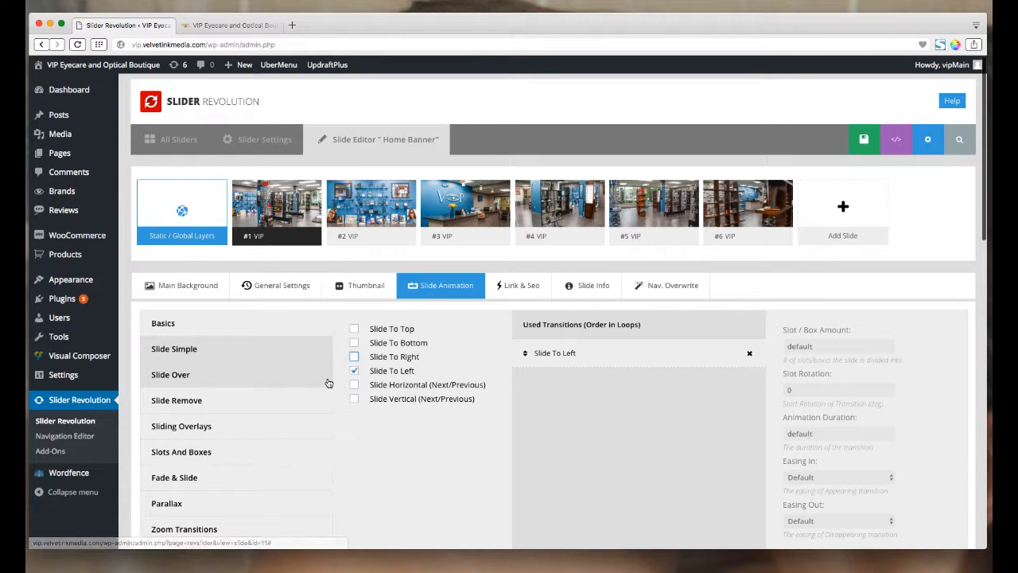
click(248, 29)
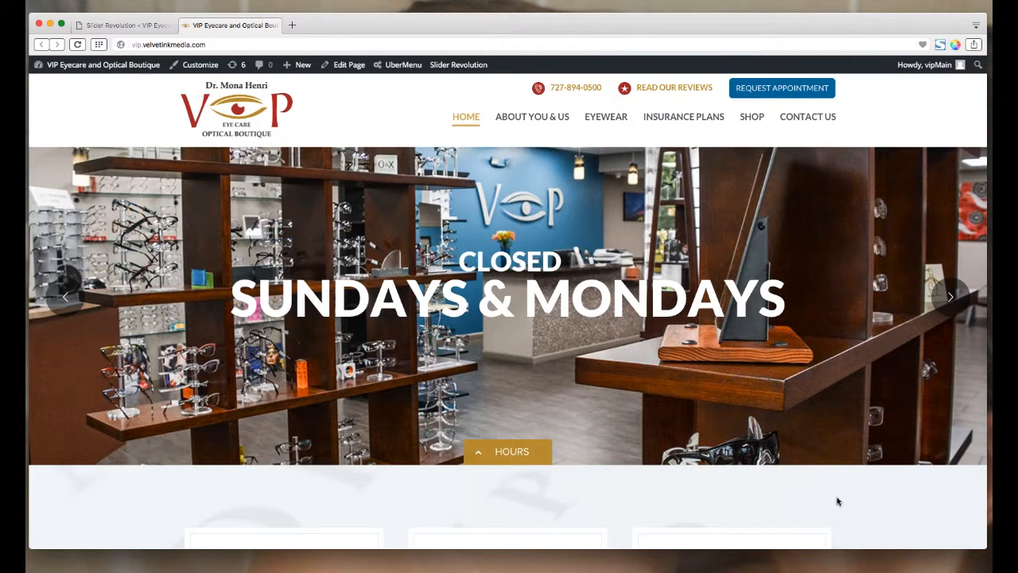
Return to the Slider Revolution editor and look at slide #1's canvas and layer timeline
click(132, 27)
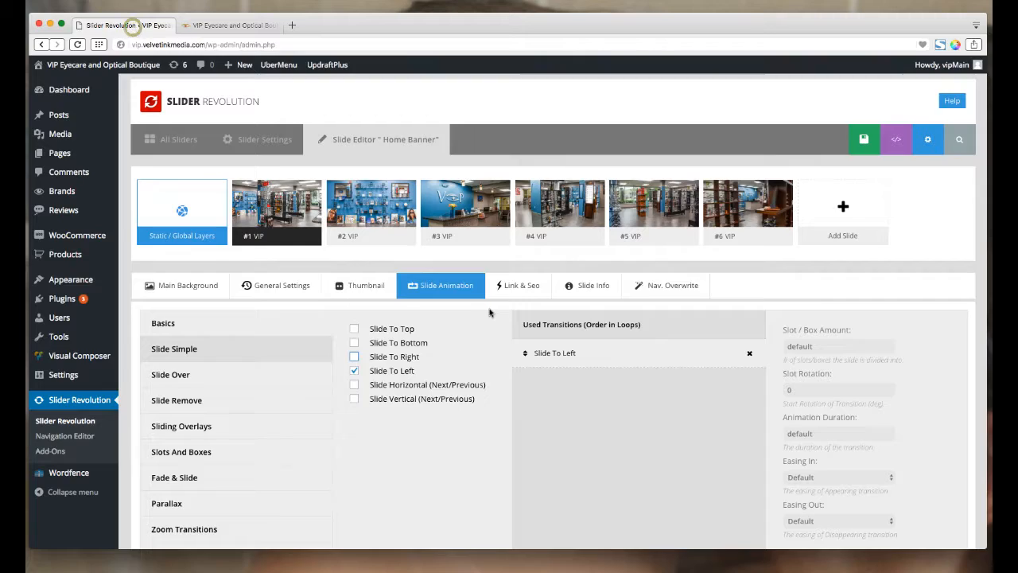
scroll(490, 313, down, 9)
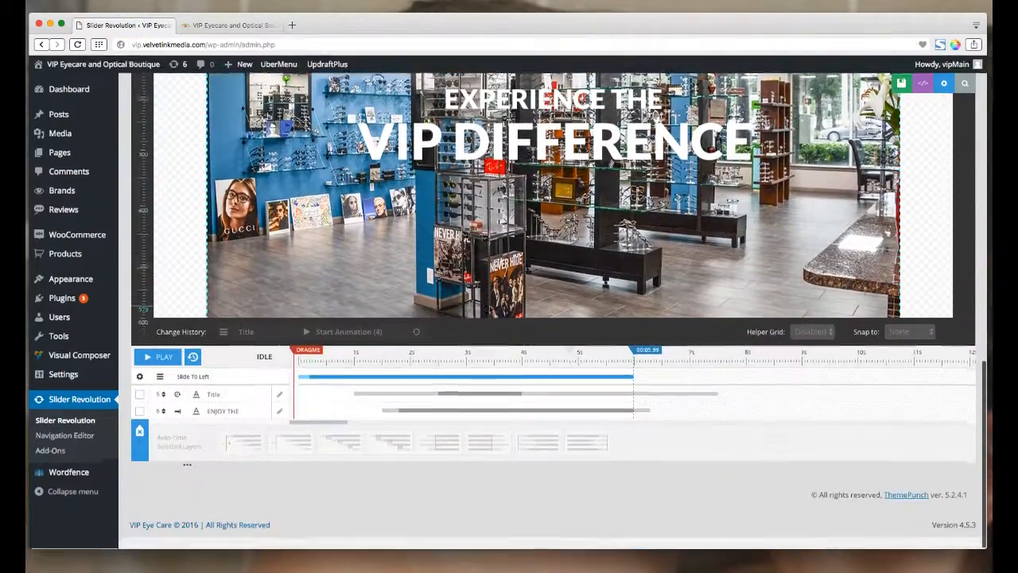
scroll(530, 309, up, 5)
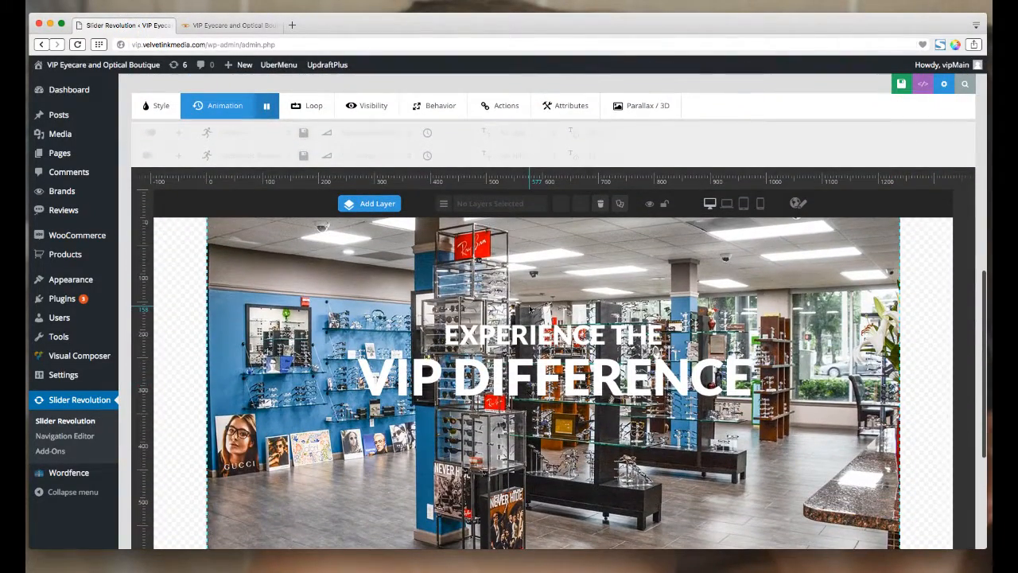